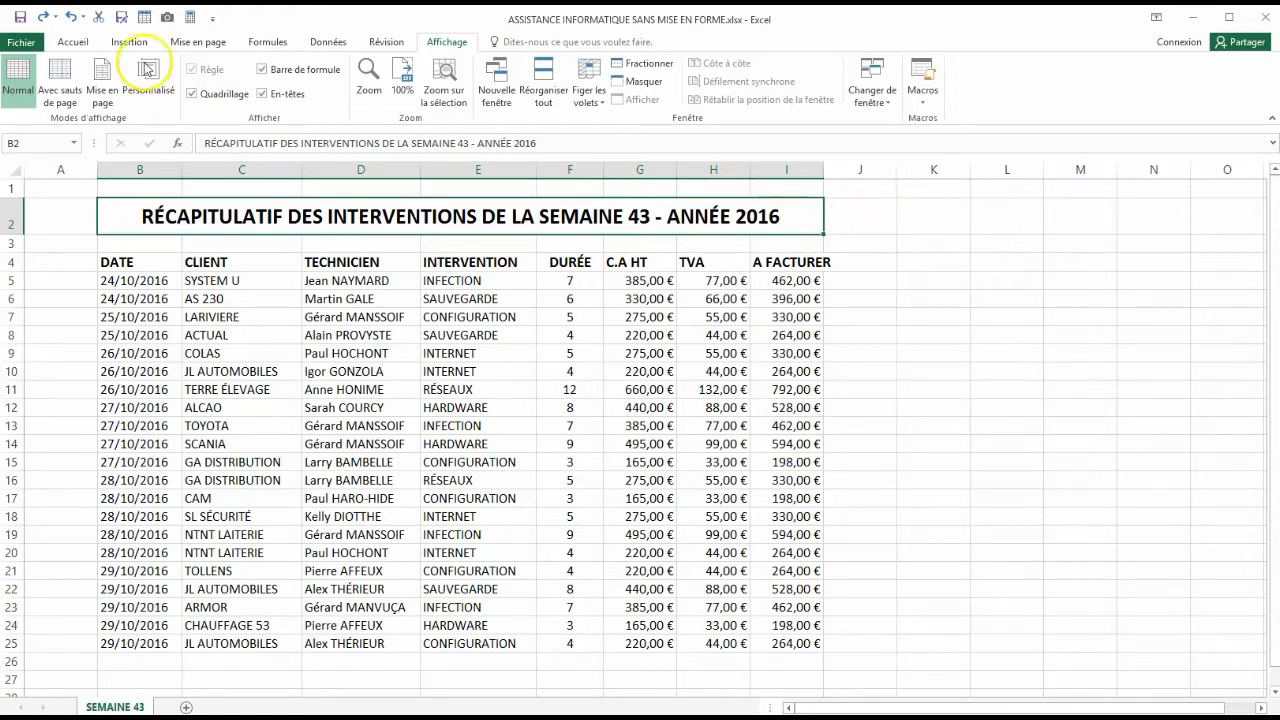
- Open the cell format settings for the DURÉE values in rows 5 to 25 and choose the Personnalisée number category
click(76, 46)
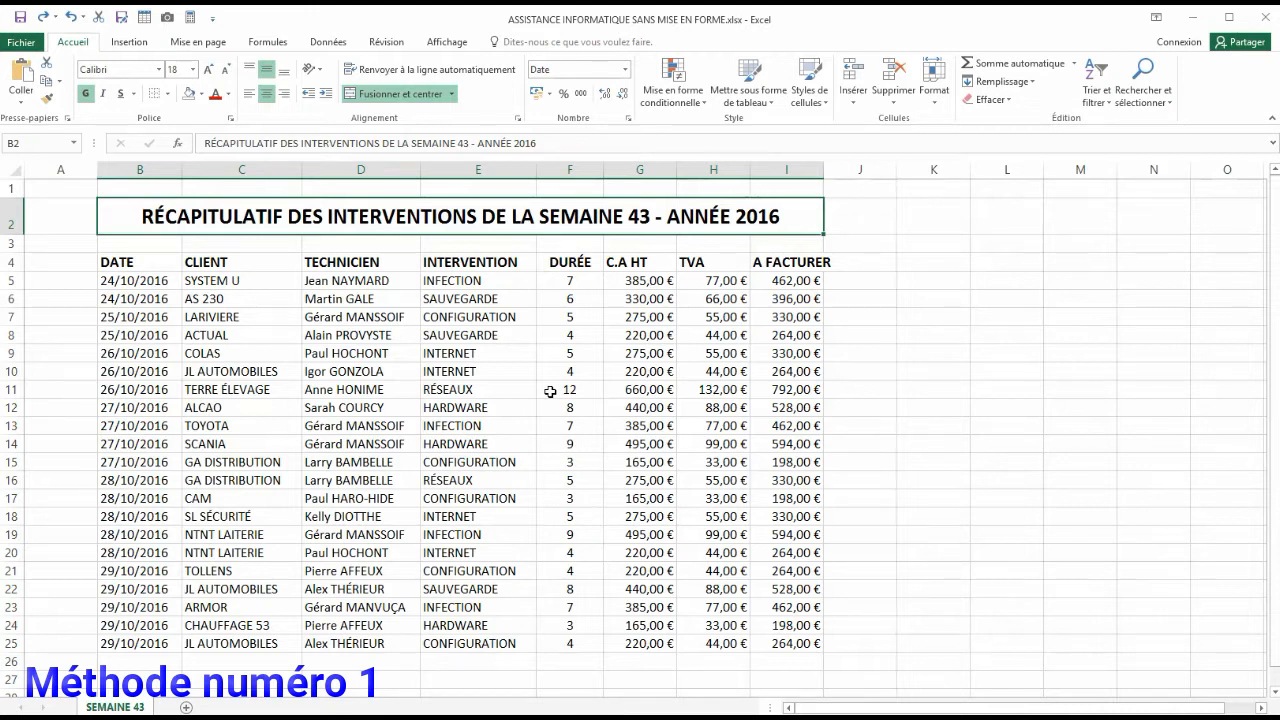
click(565, 278)
drag(565, 278, 561, 644)
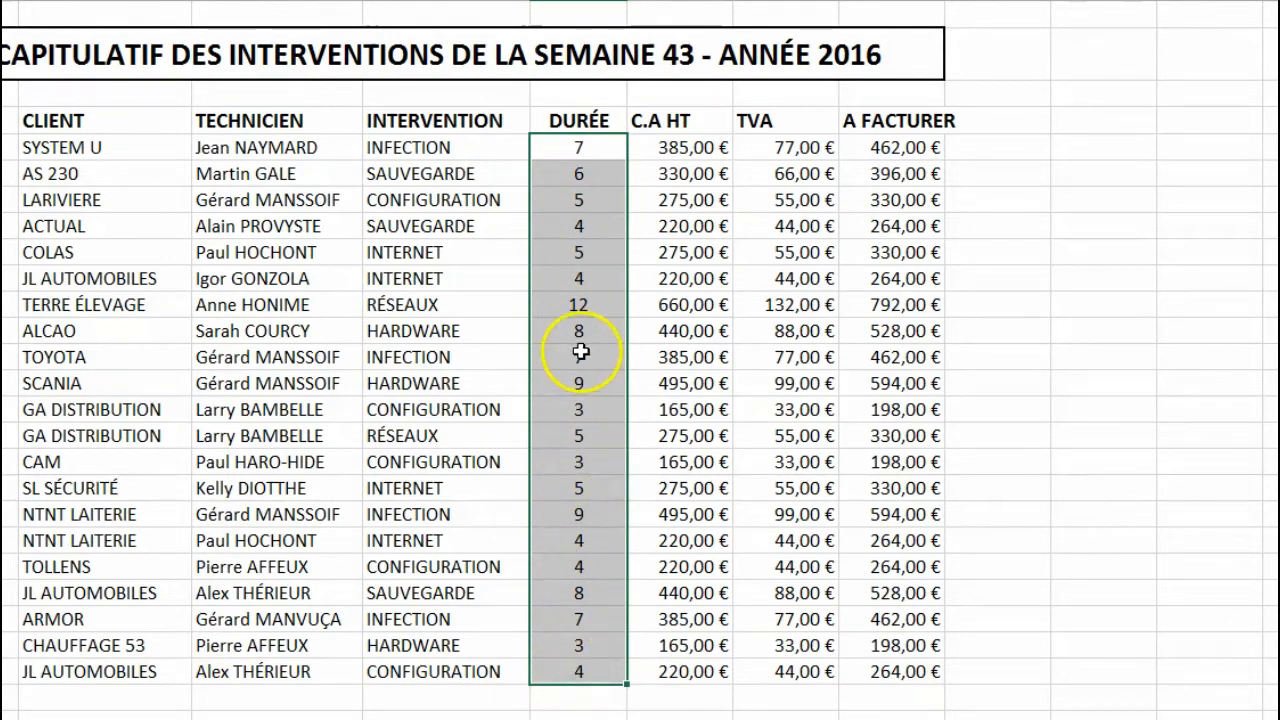
right_click(564, 165)
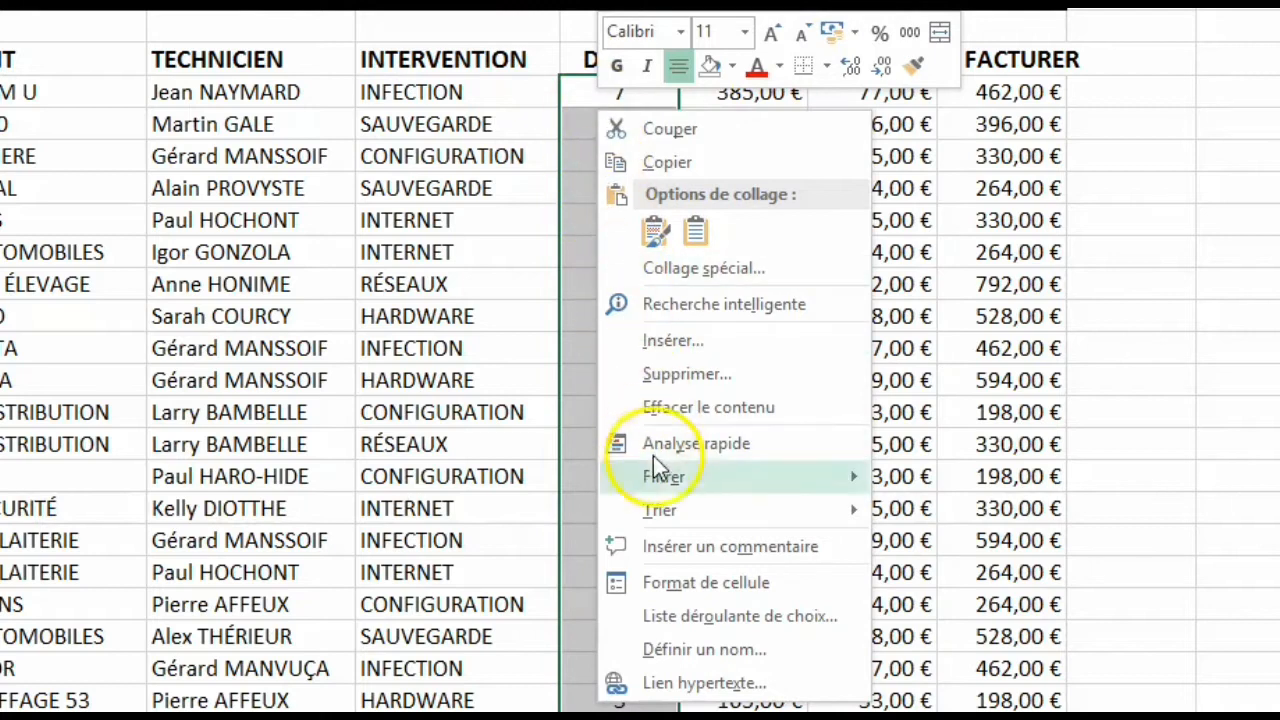
click(643, 585)
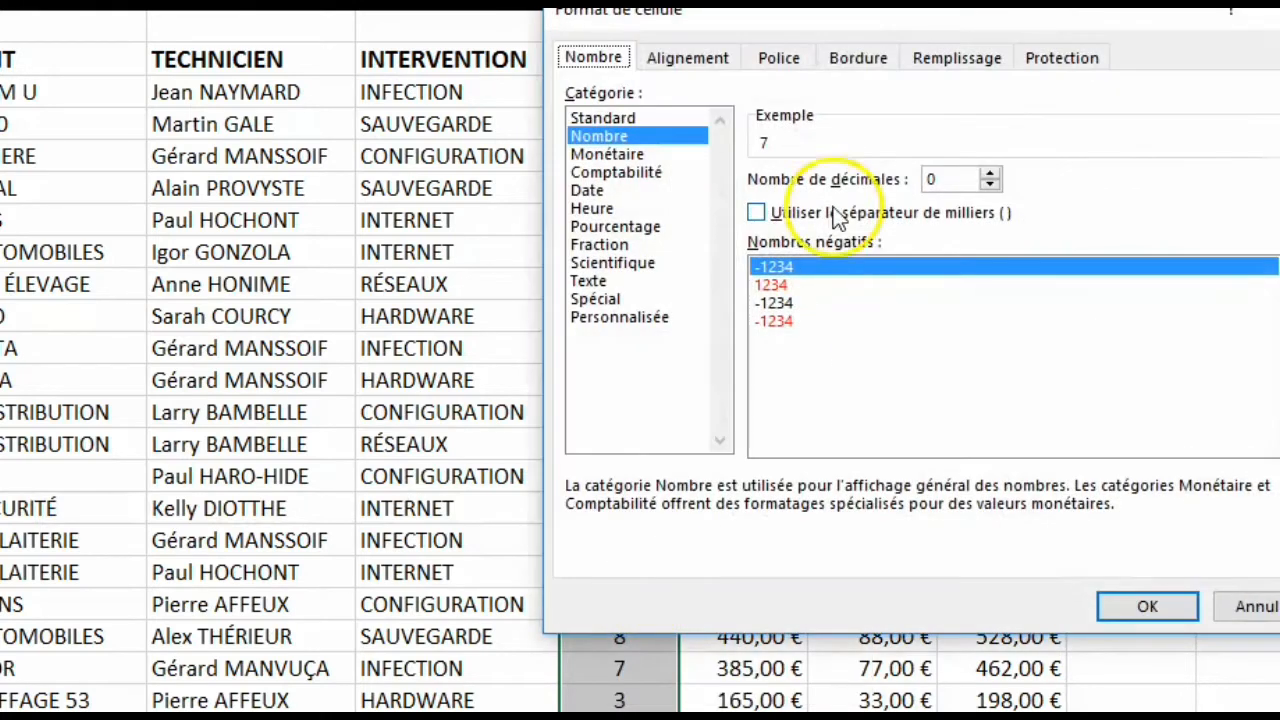
drag(822, 28, 260, 2)
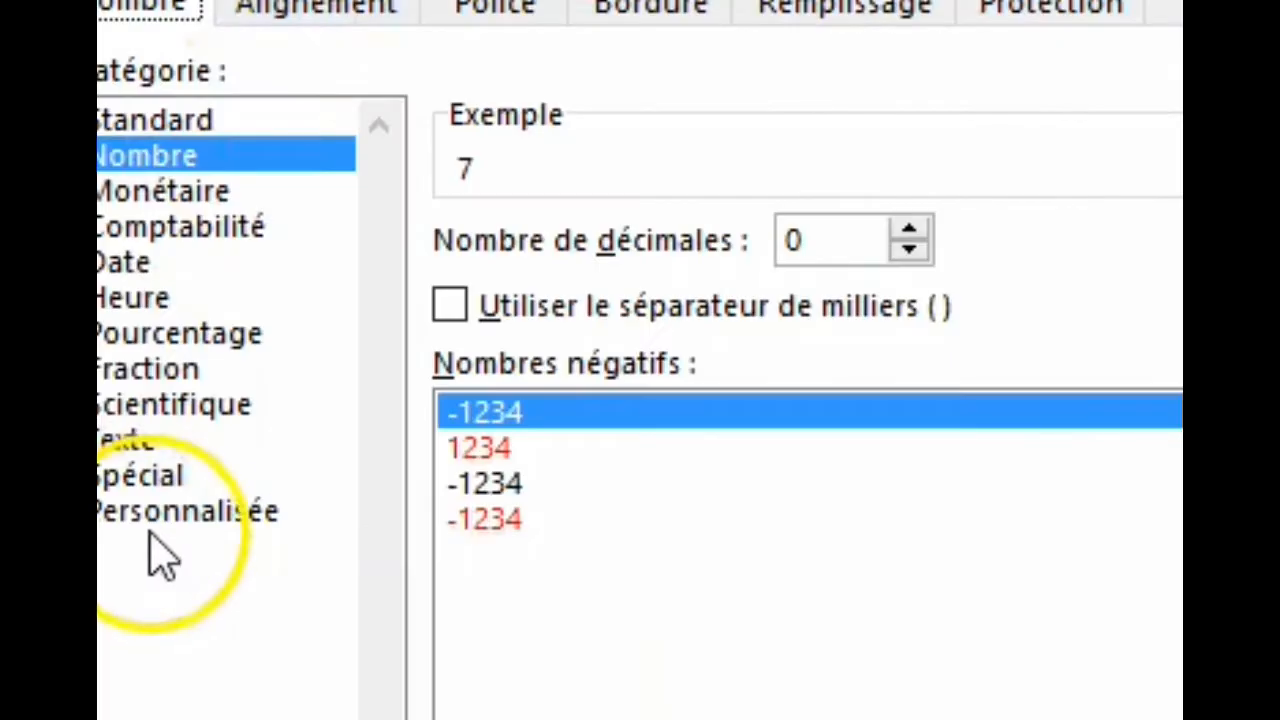
click(42, 271)
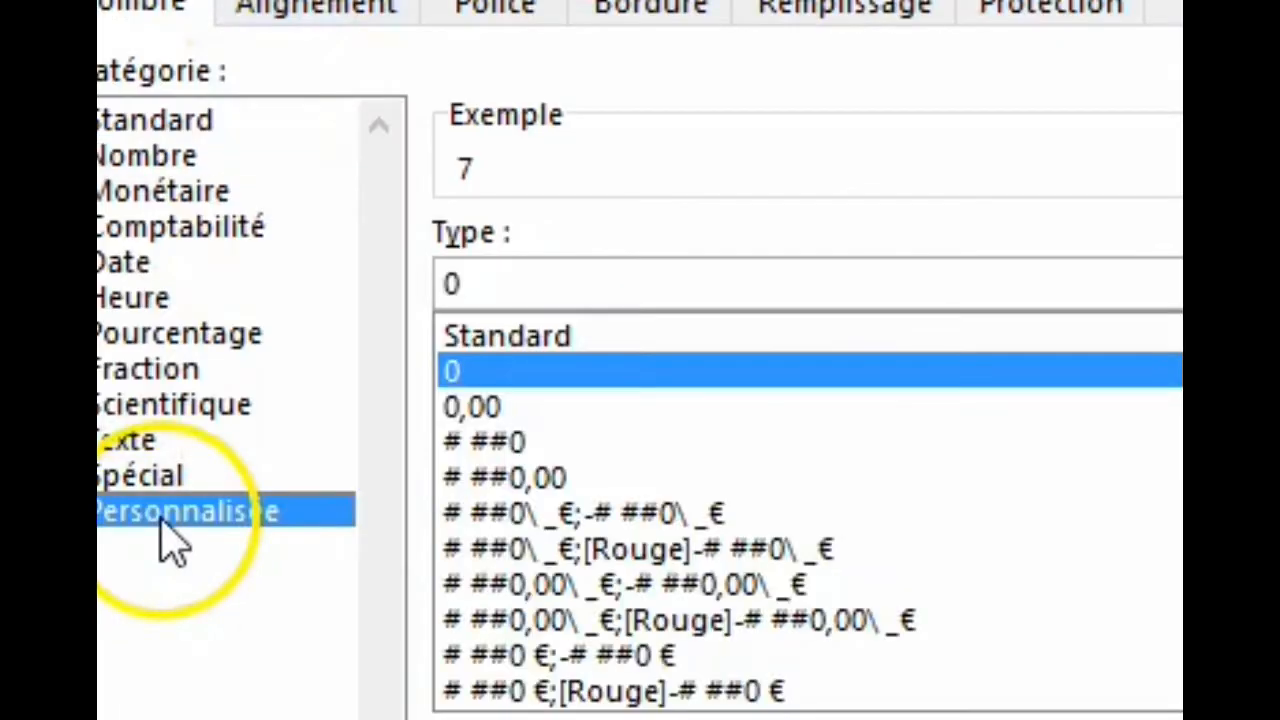
- Apply the custom number format Standard" Heures" to the DURÉE values
click(545, 340)
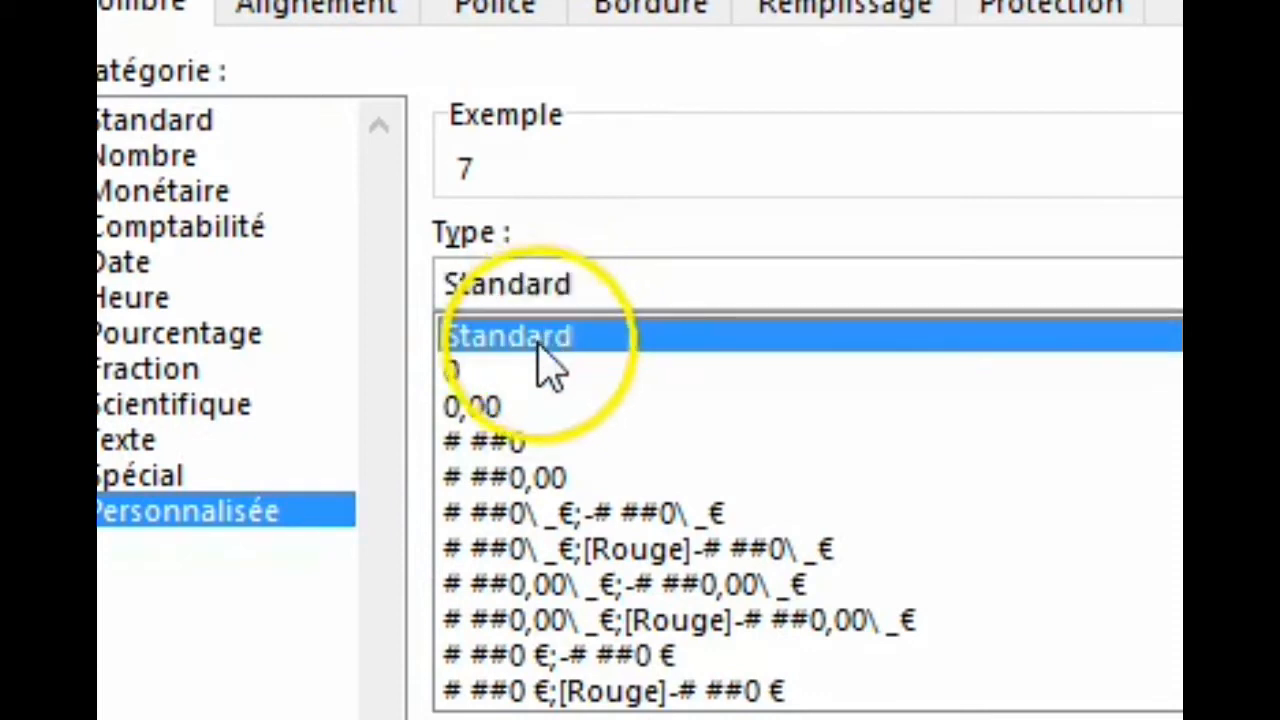
click(601, 286)
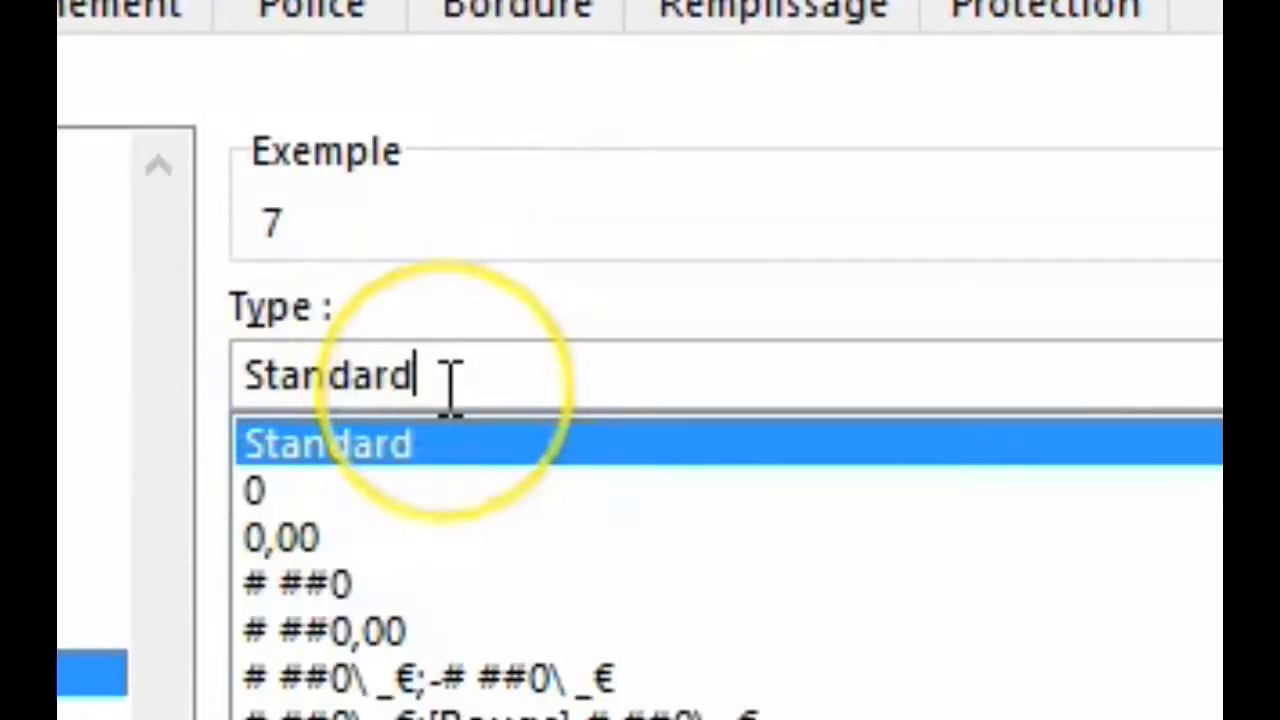
text(")
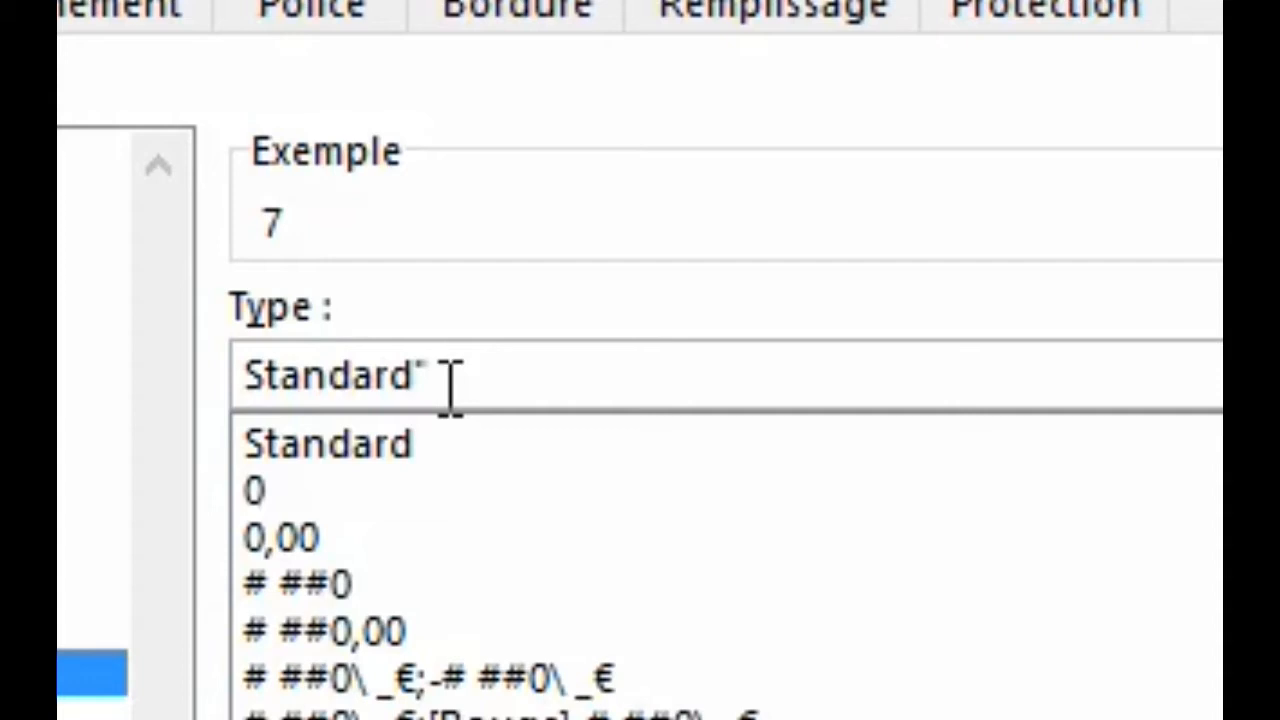
text(meures)
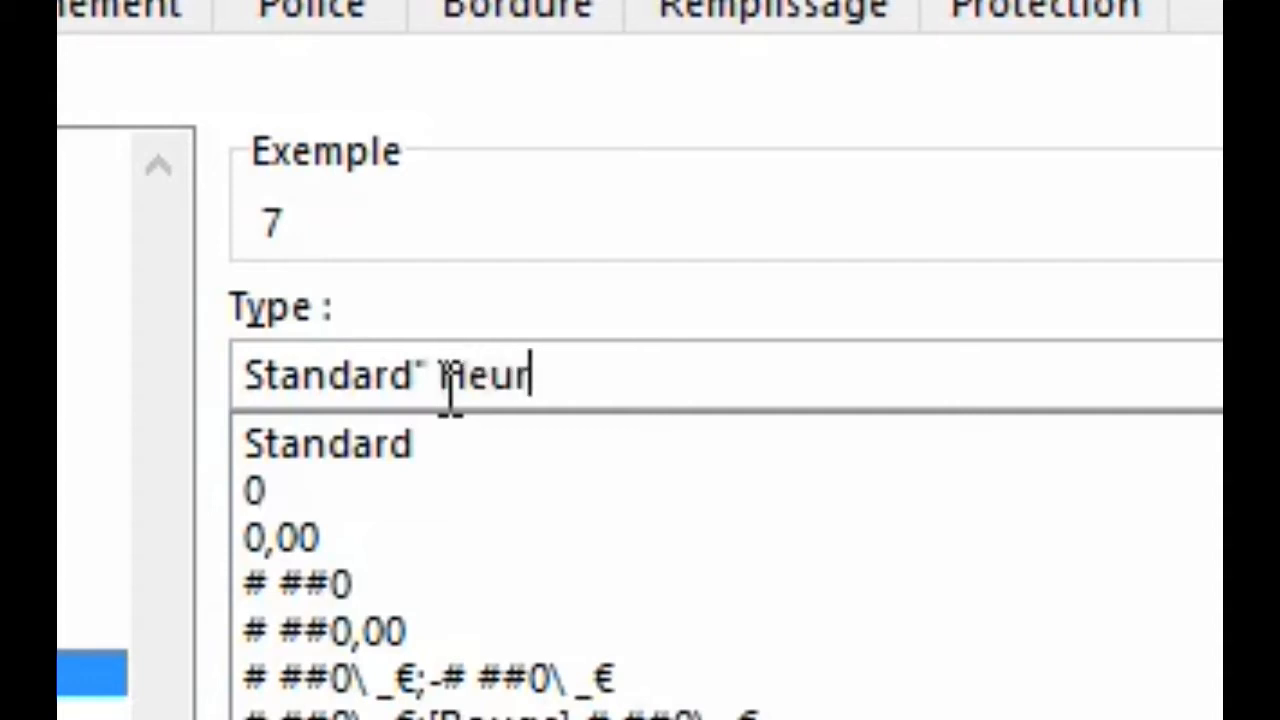
text(")
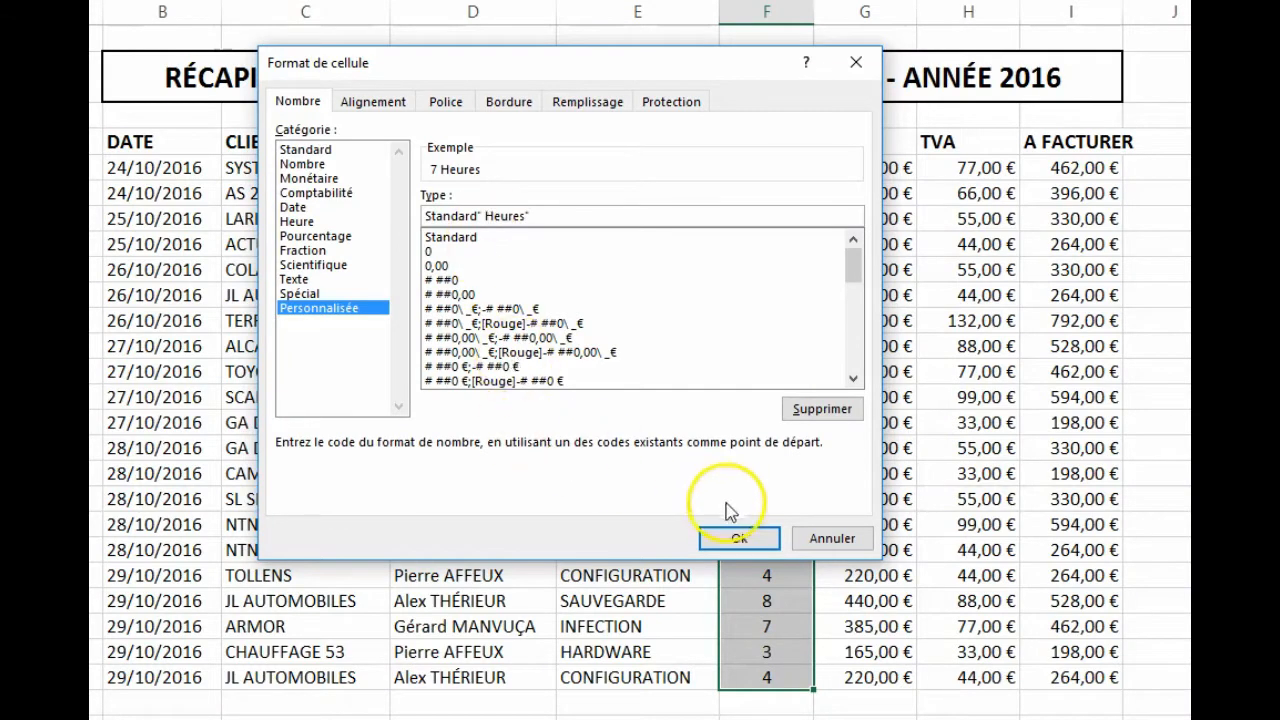
click(739, 535)
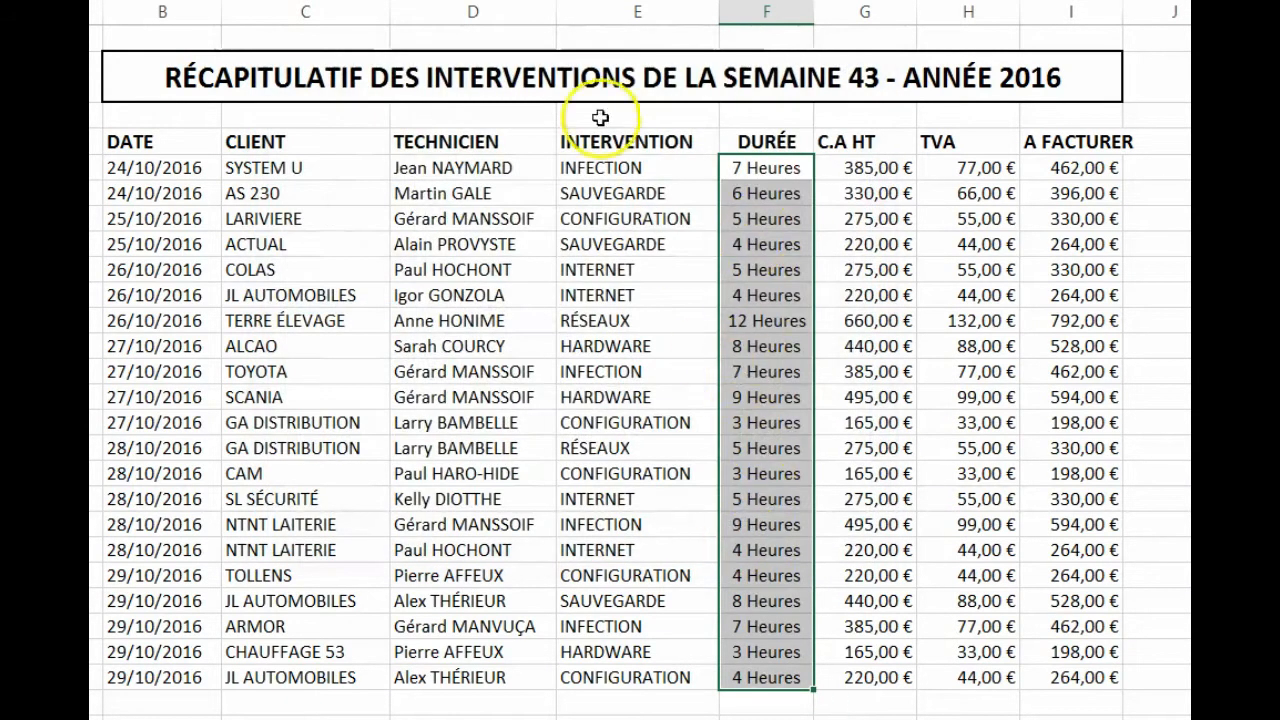
- Undo the Heures number format on the DURÉE values and select the title cell
click(545, 62)
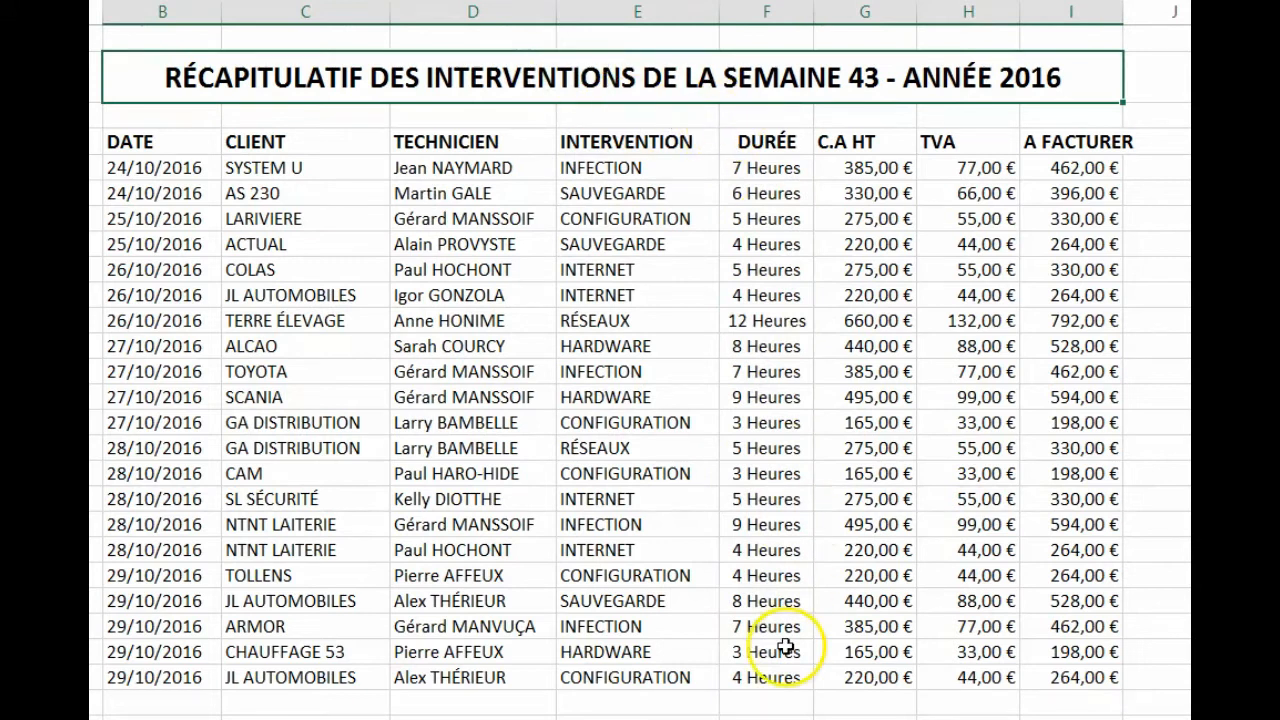
click(364, 18)
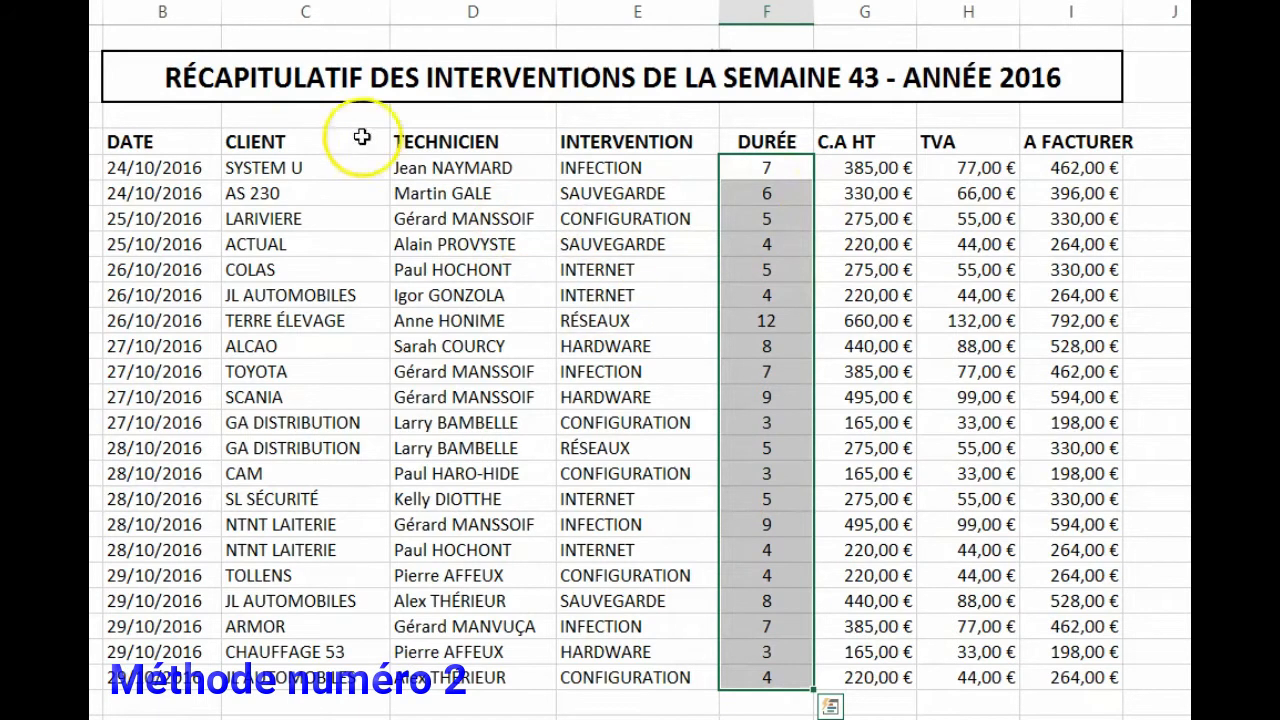
click(342, 78)
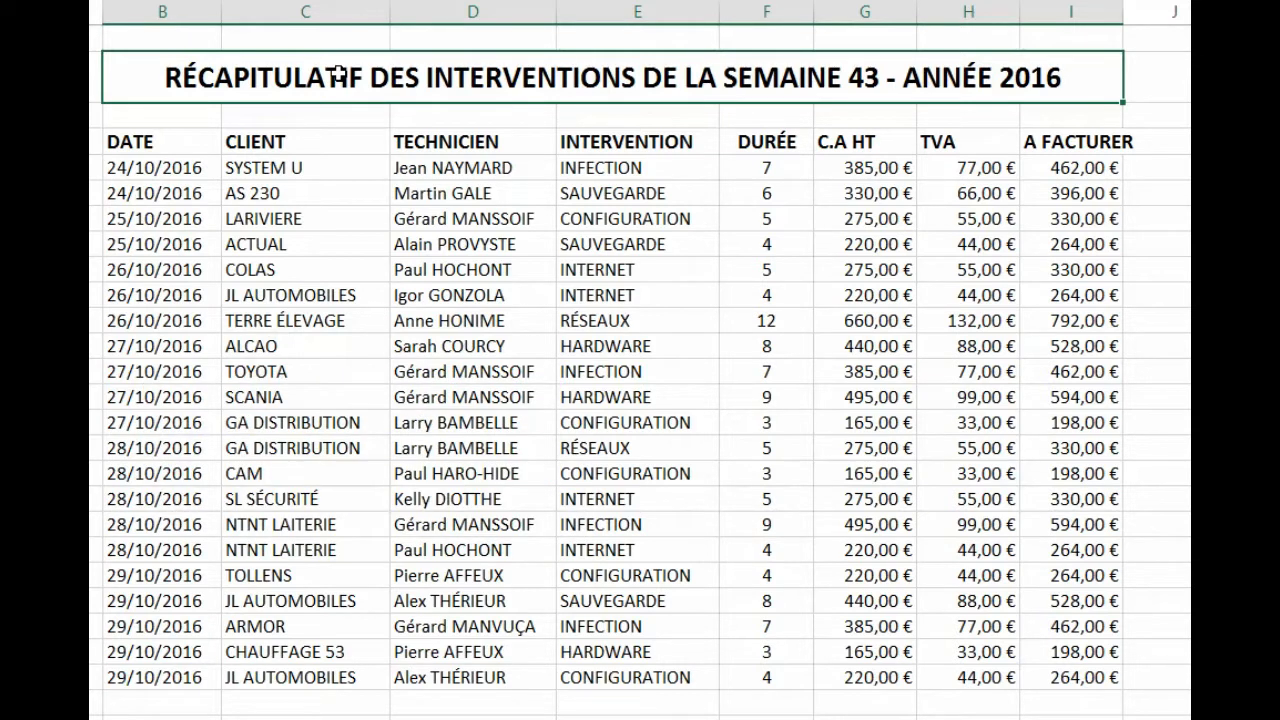
- Reselect the DURÉE values in rows 5 to 25 and choose the Personnalisée category in their cell format settings
drag(767, 167, 763, 675)
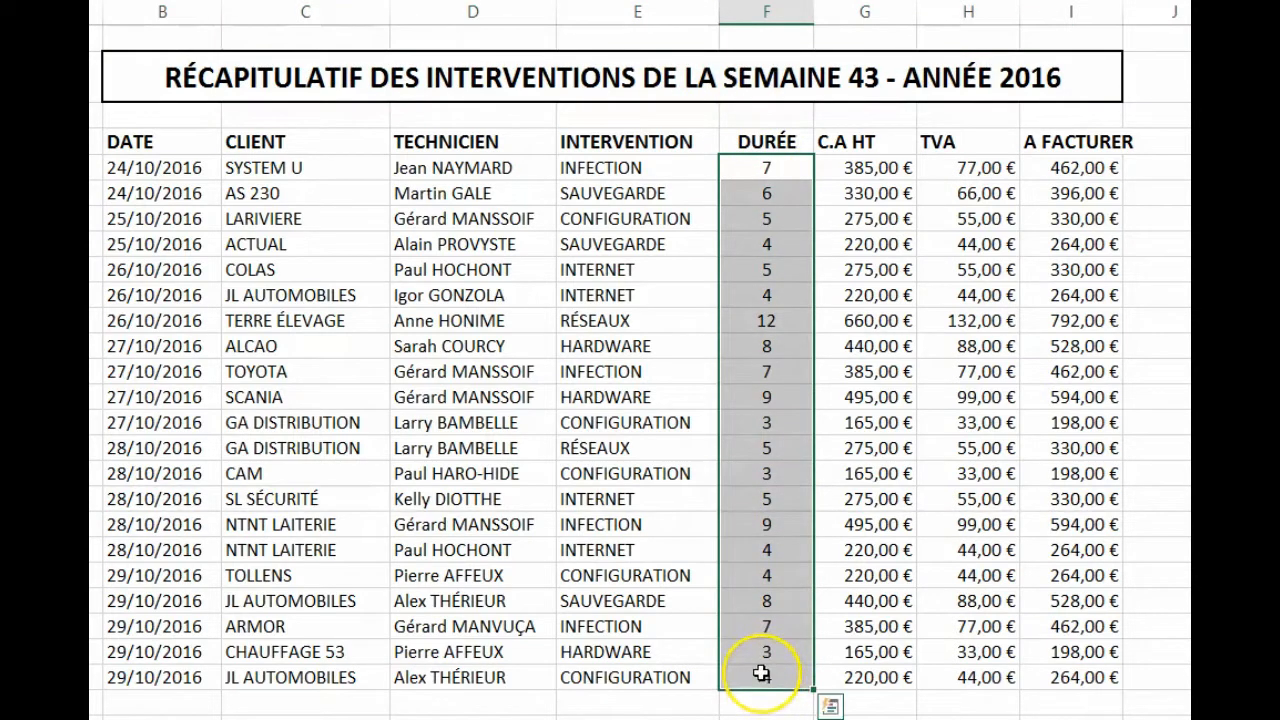
right_click(762, 344)
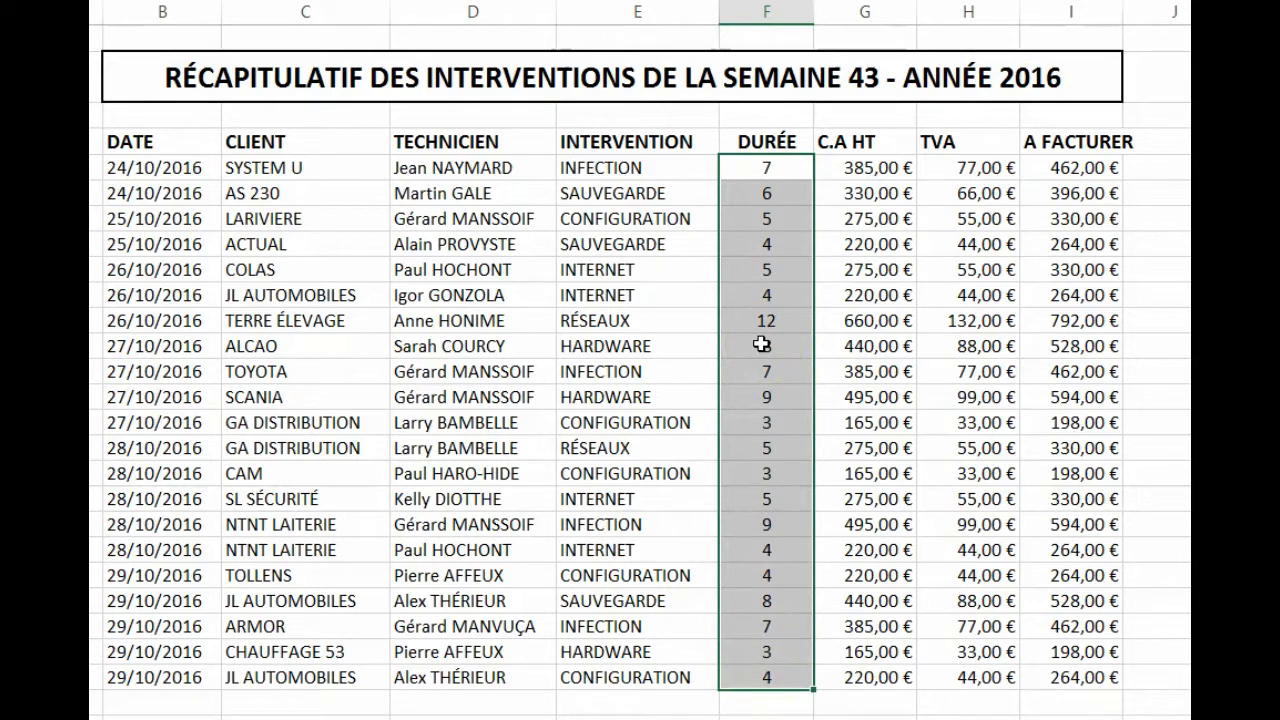
key(ctrl+1)
click(901, 106)
drag(901, 106, 429, 80)
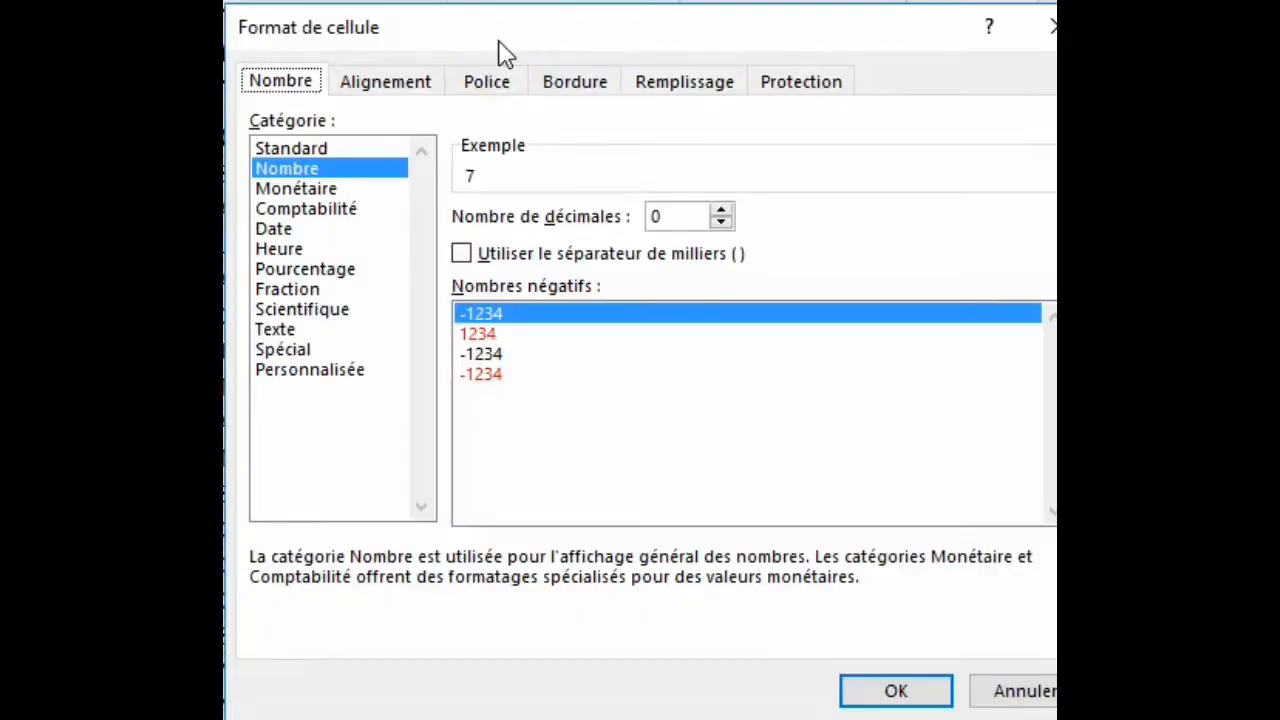
click(323, 374)
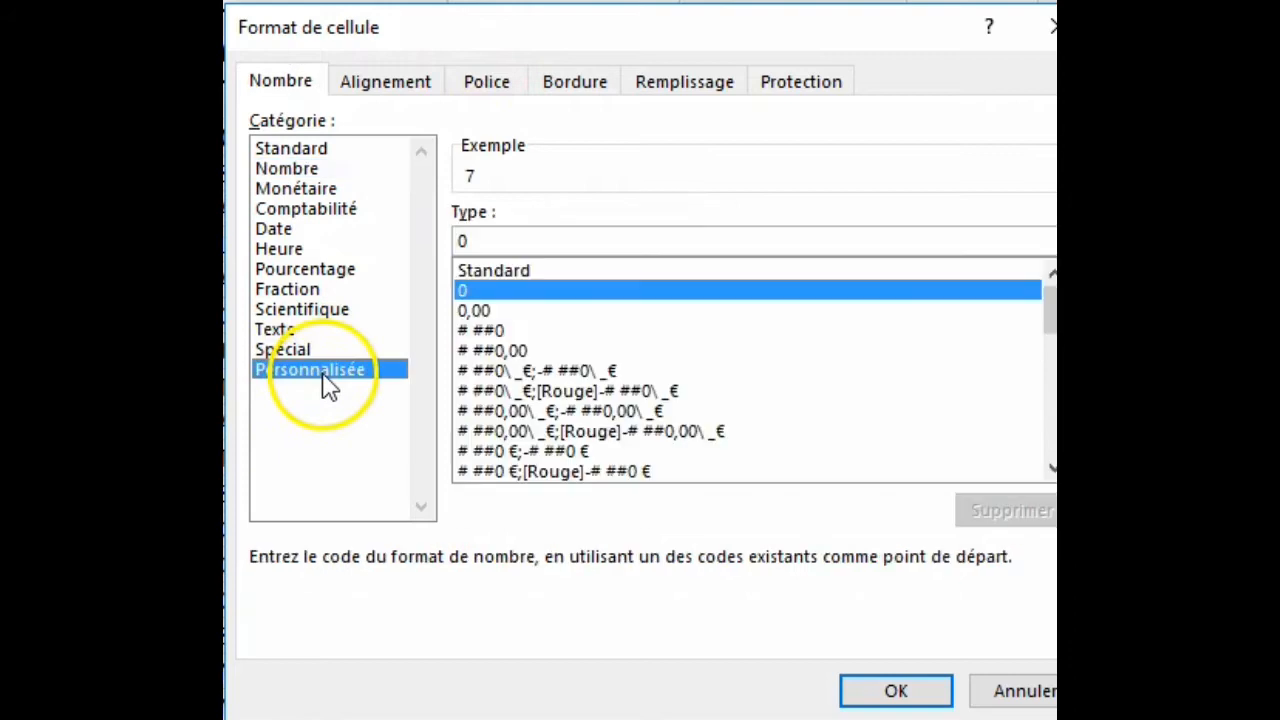
- Give the DURÉE values the custom format Standard" Heures", based on the Standard code
click(528, 273)
click(536, 241)
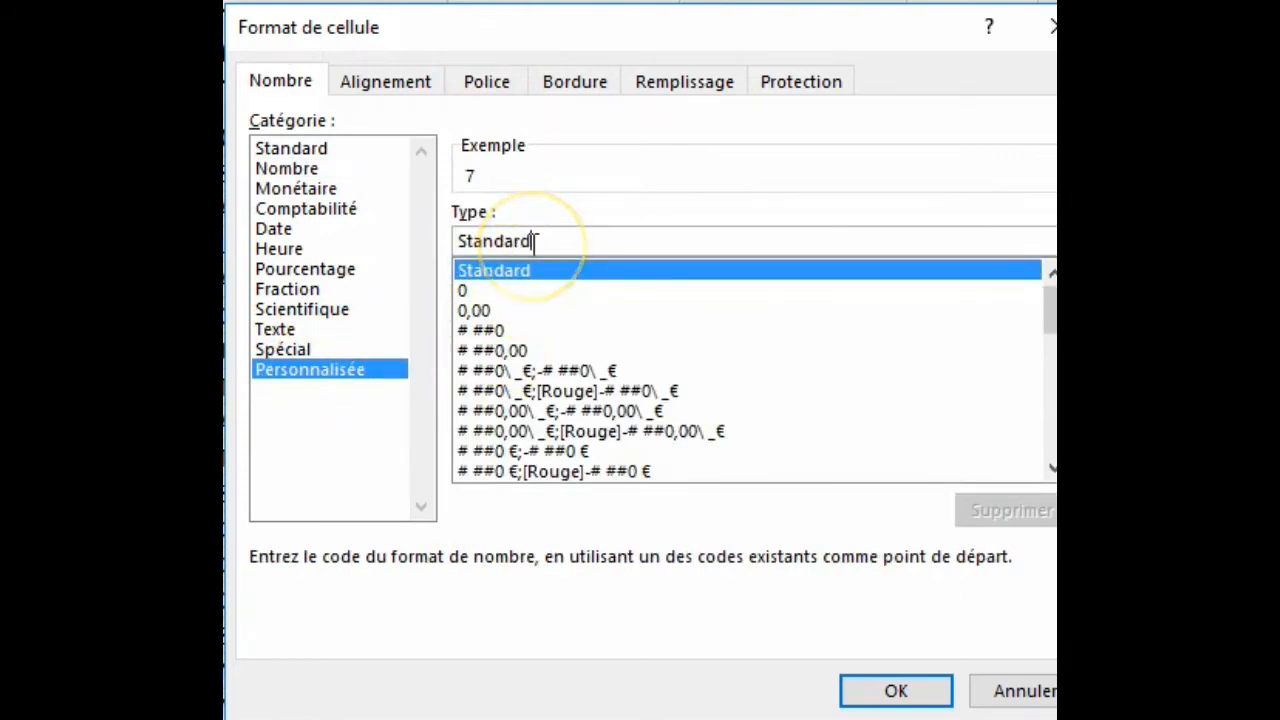
text(He)
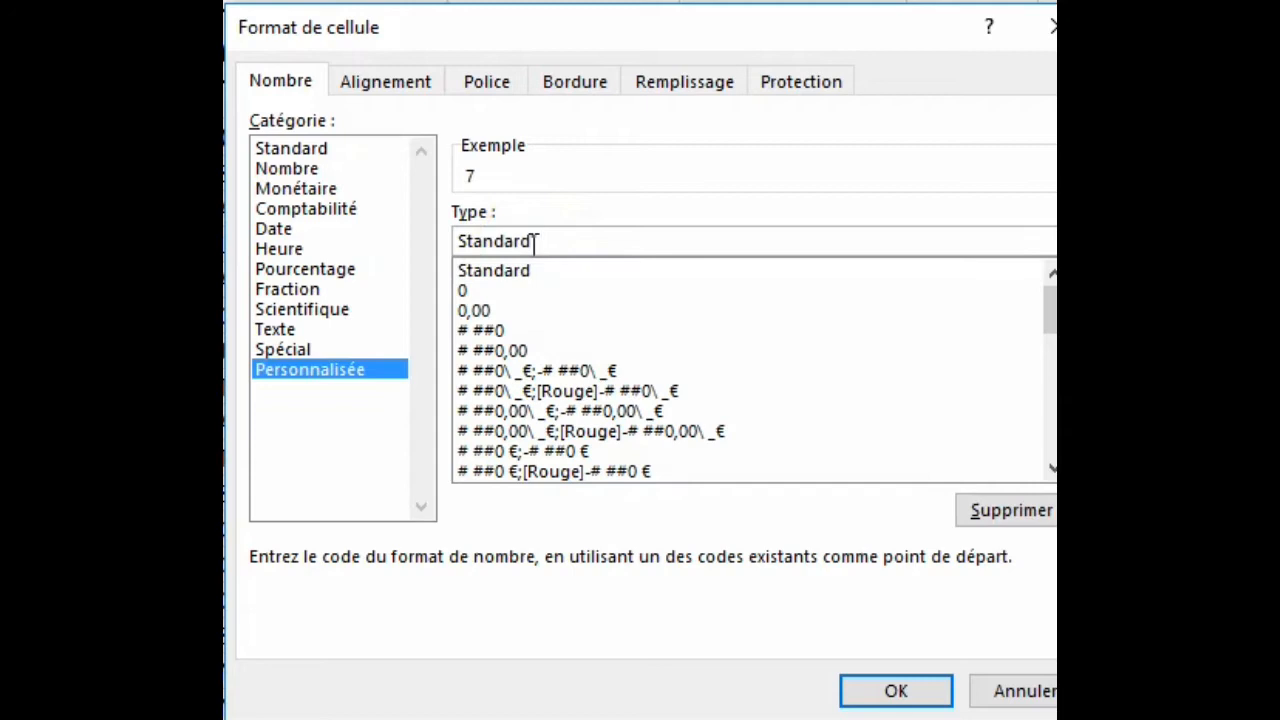
text(ures")
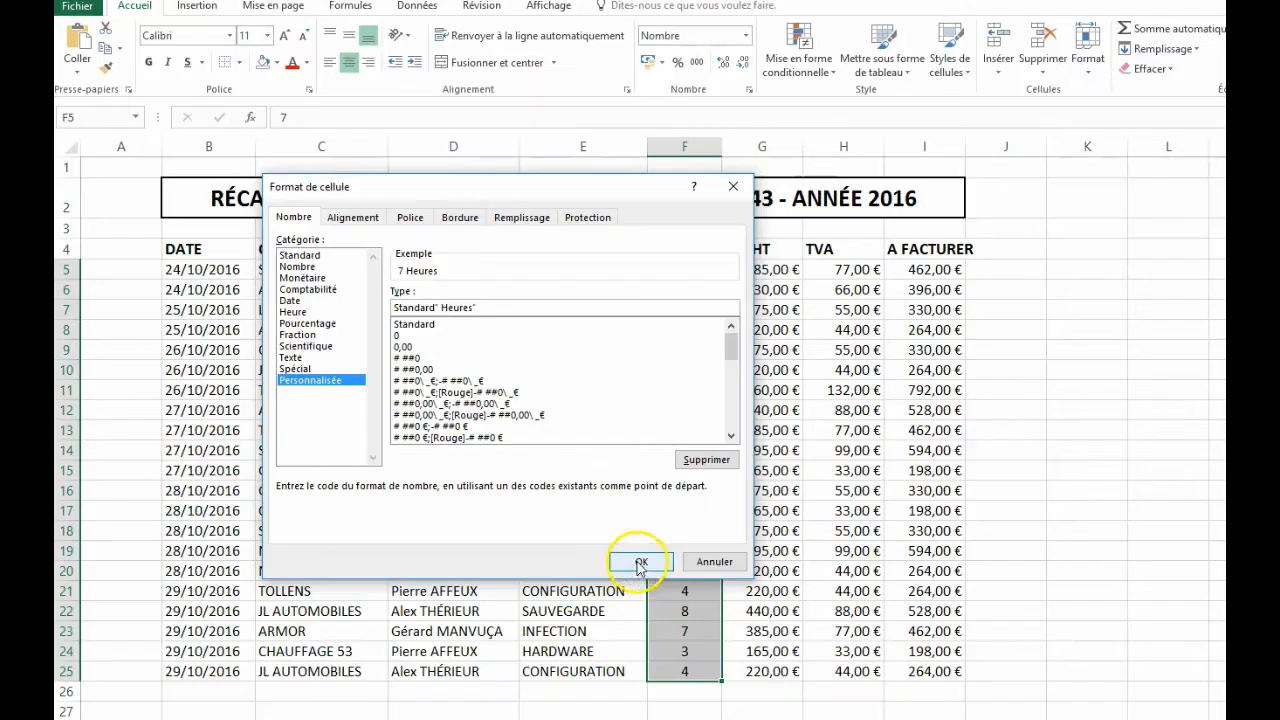
click(896, 691)
- Undo the second Heures format on the DURÉE column and return to the title cell
click(316, 210)
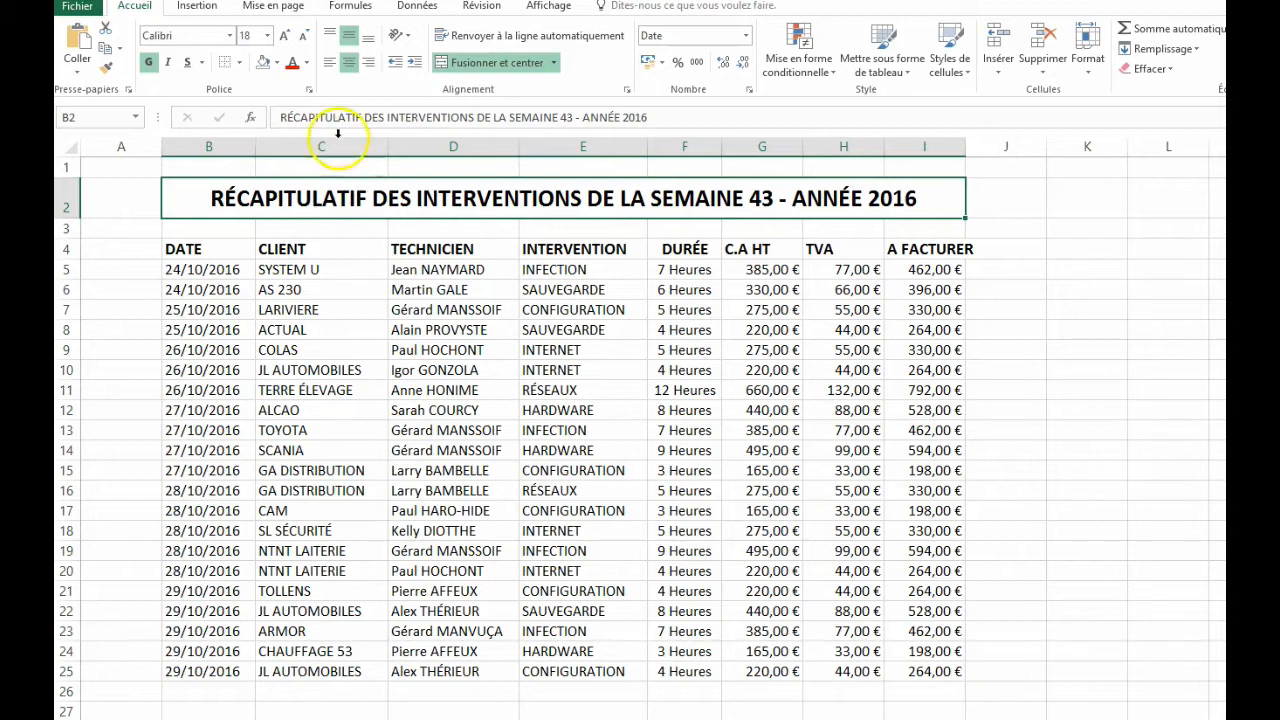
click(135, 0)
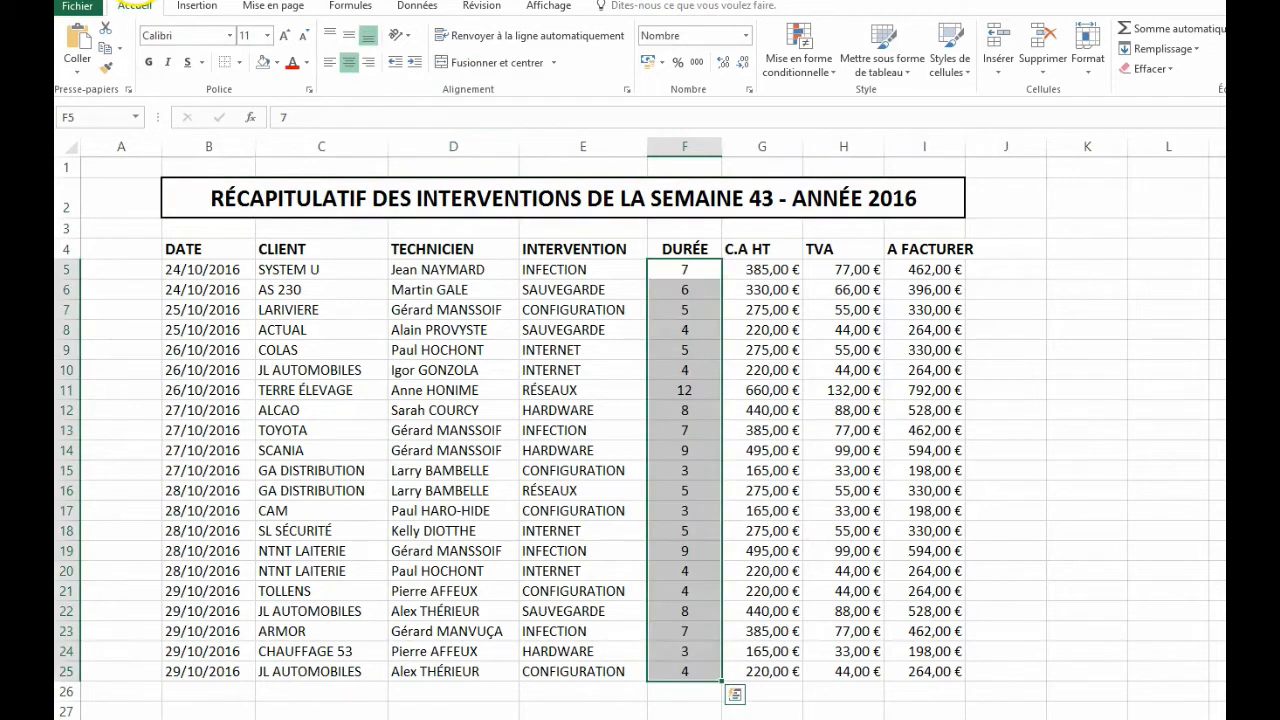
click(237, 190)
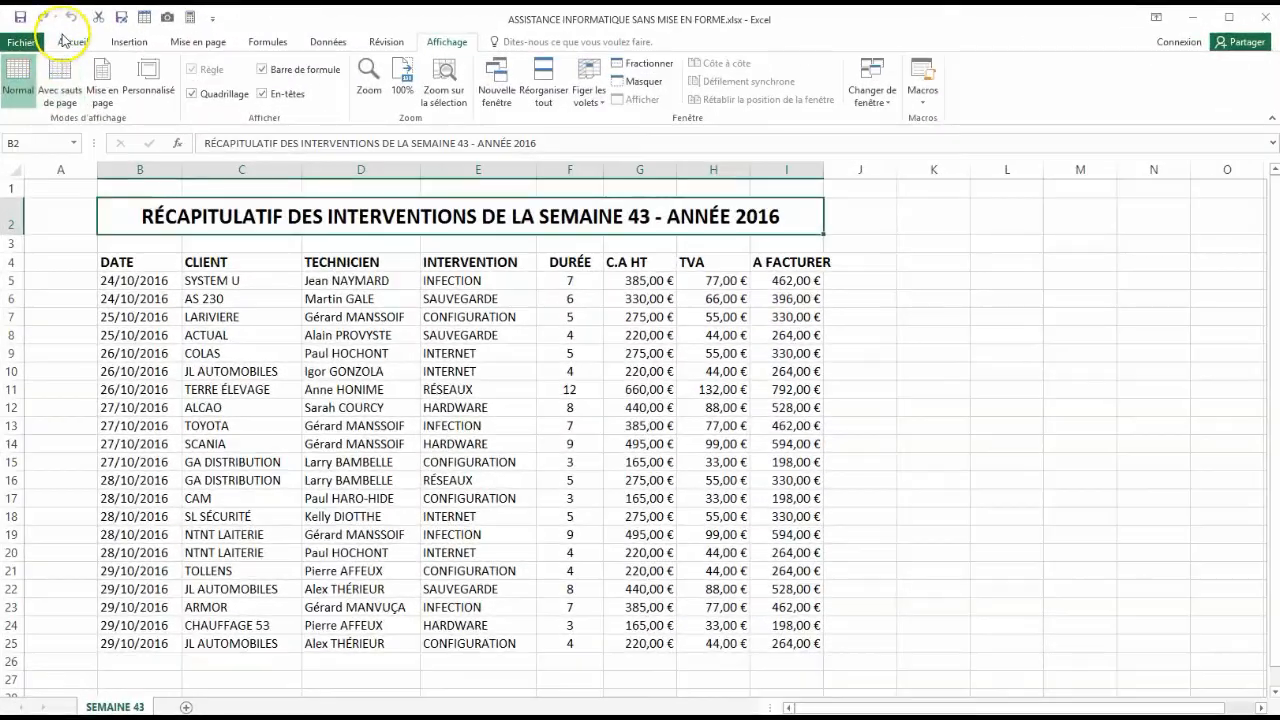
- Toggle the use of relative references for macro recording
click(65, 41)
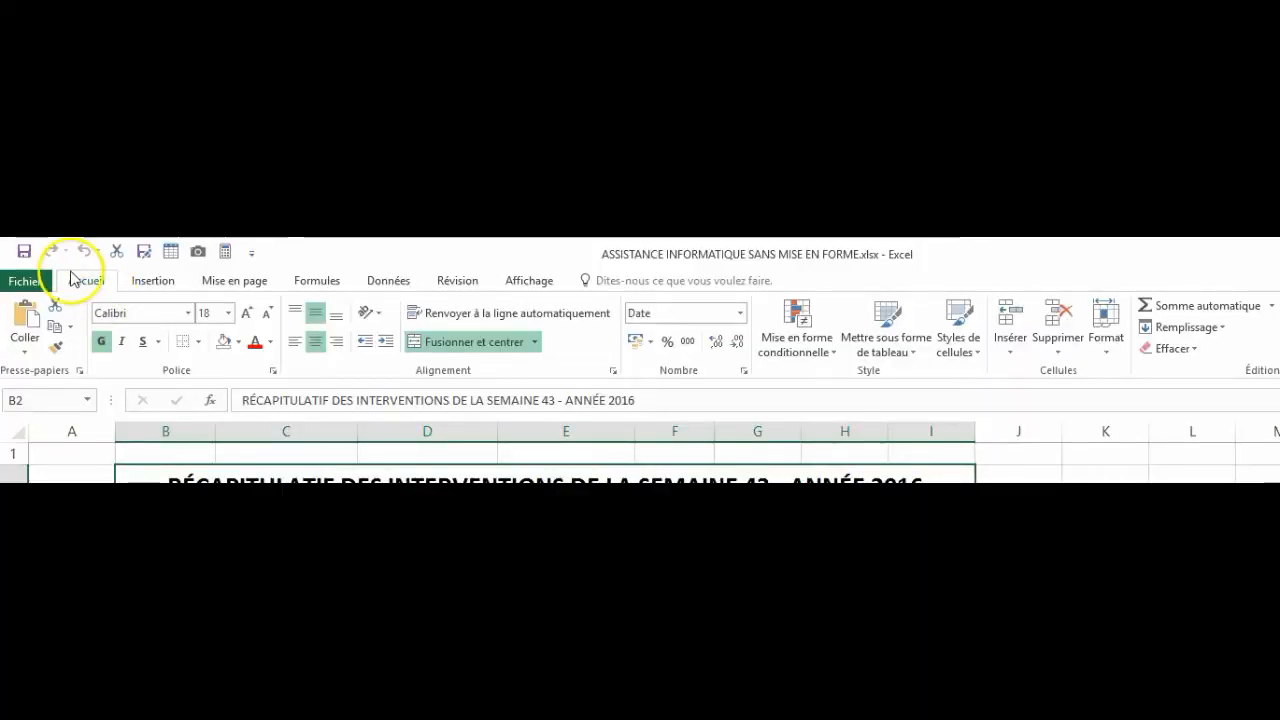
click(530, 282)
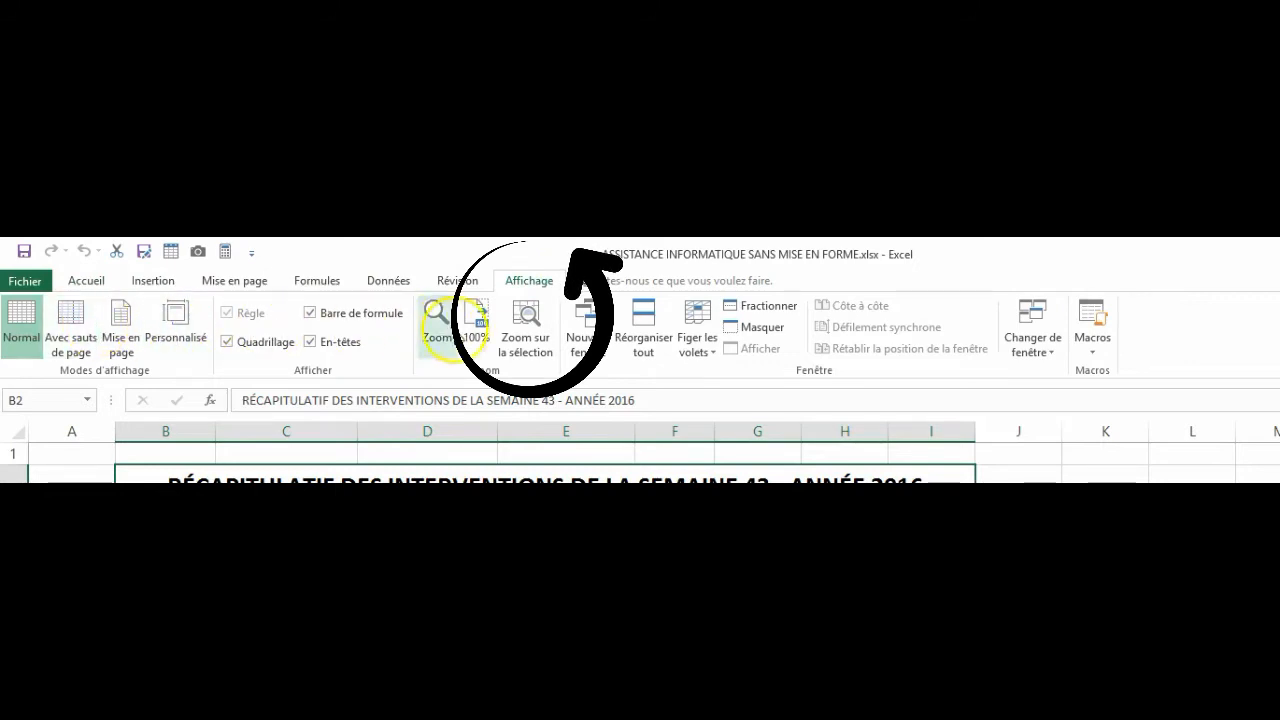
click(1091, 357)
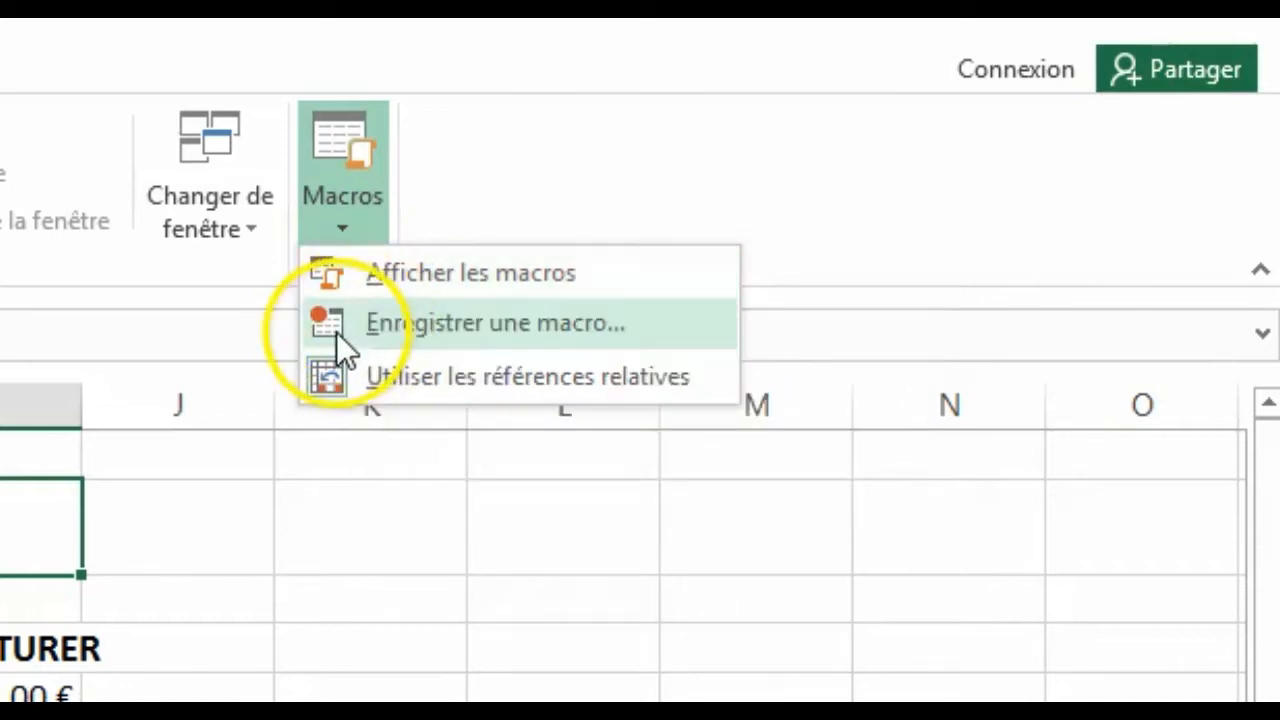
click(382, 376)
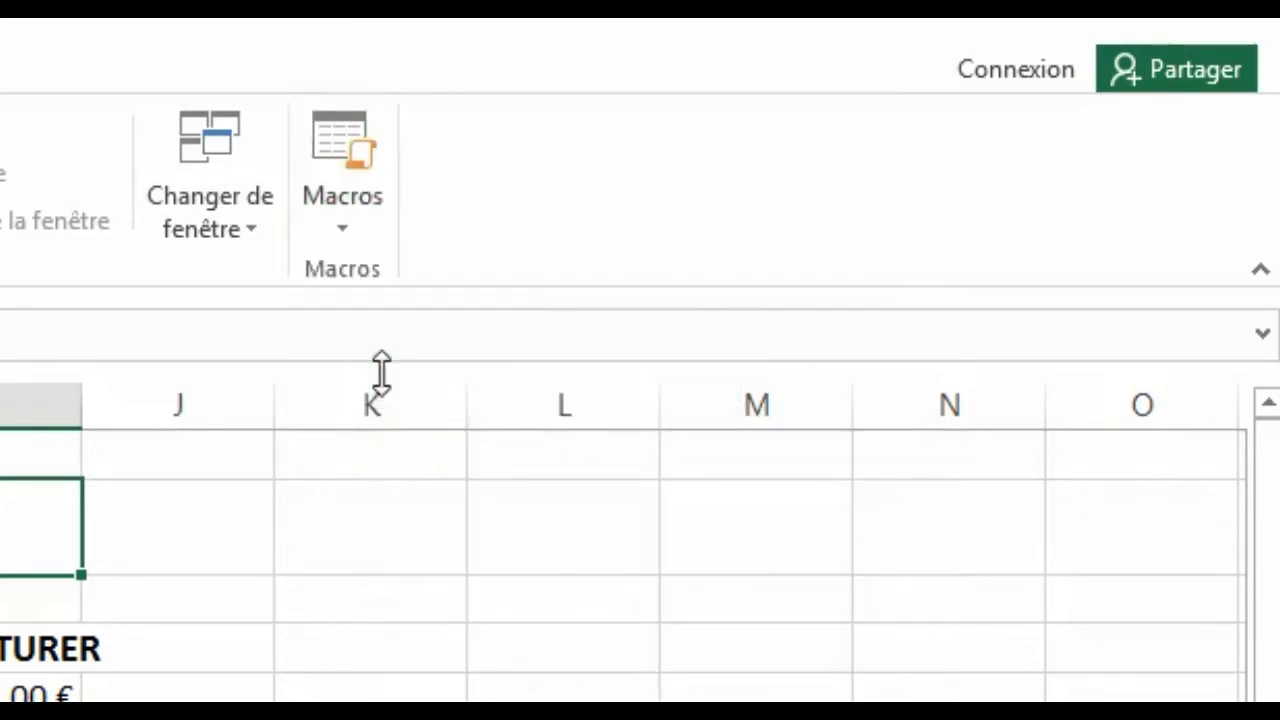
- Set up a new macro recording named HEURES, without a shortcut key and stored in Ce classeur
click(345, 215)
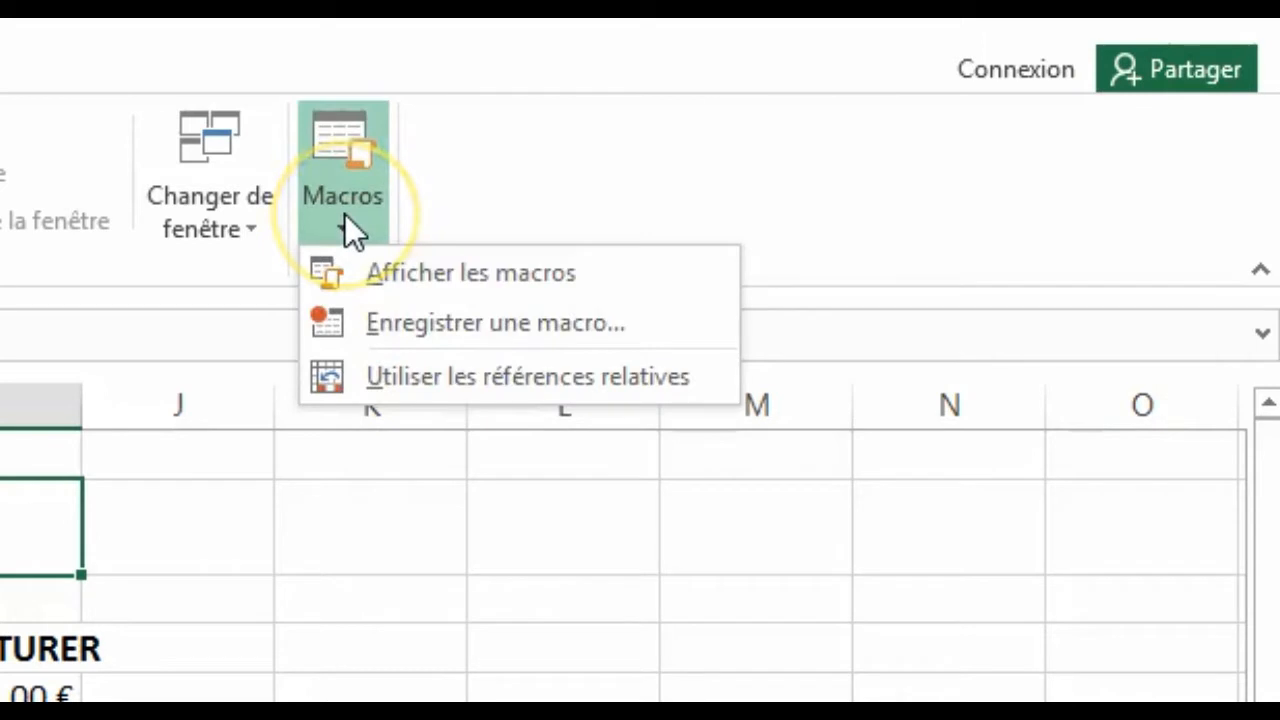
click(349, 318)
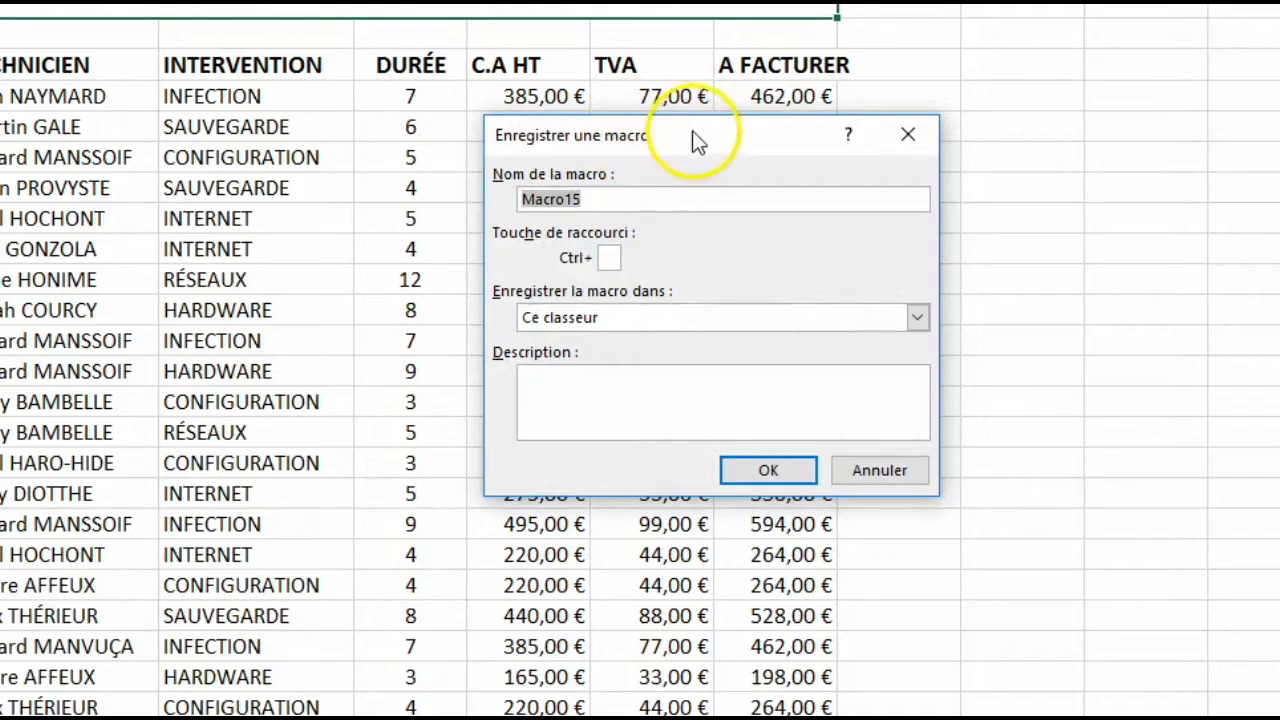
drag(739, 304, 957, 229)
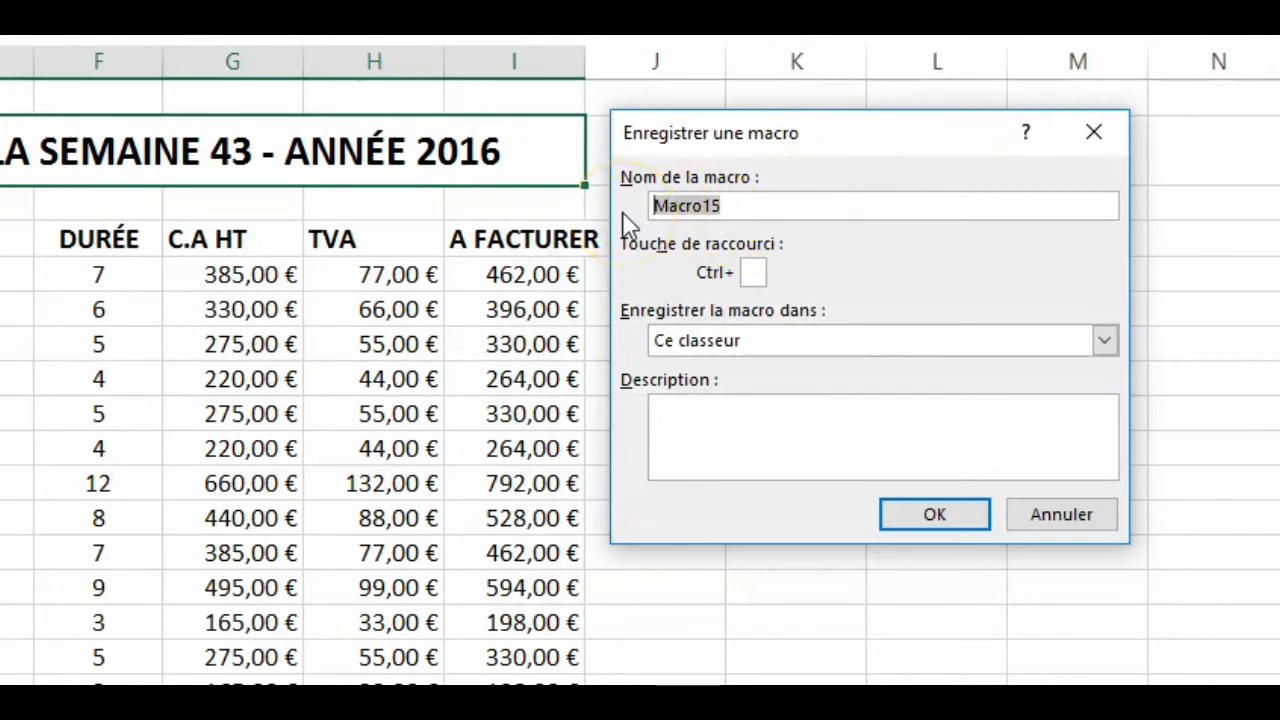
text(HEURES)
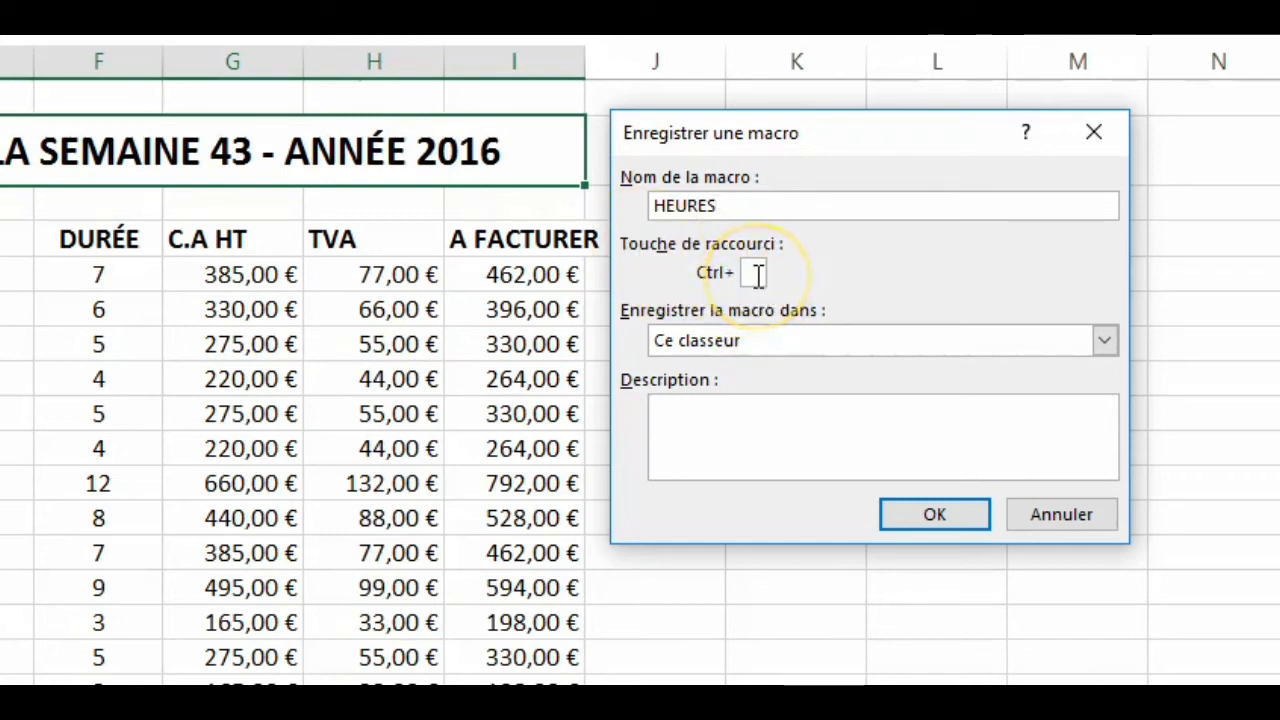
text(h)
key(BackSpace)
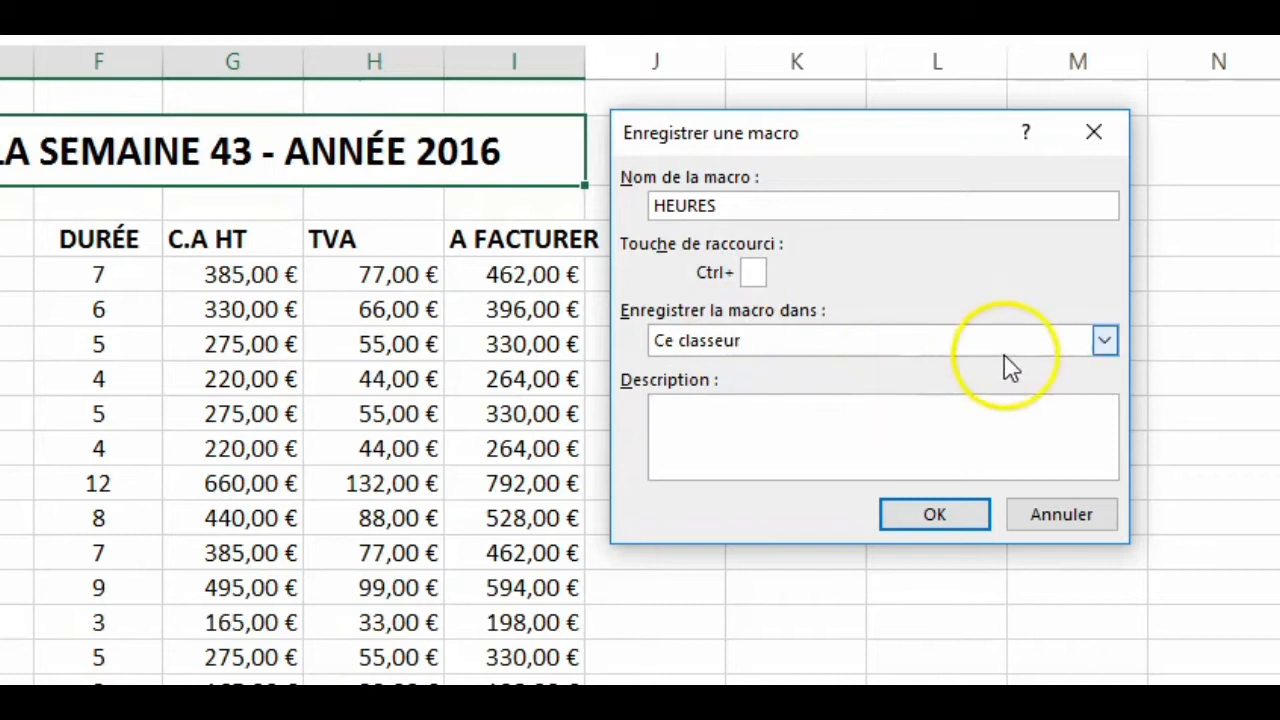
click(1105, 342)
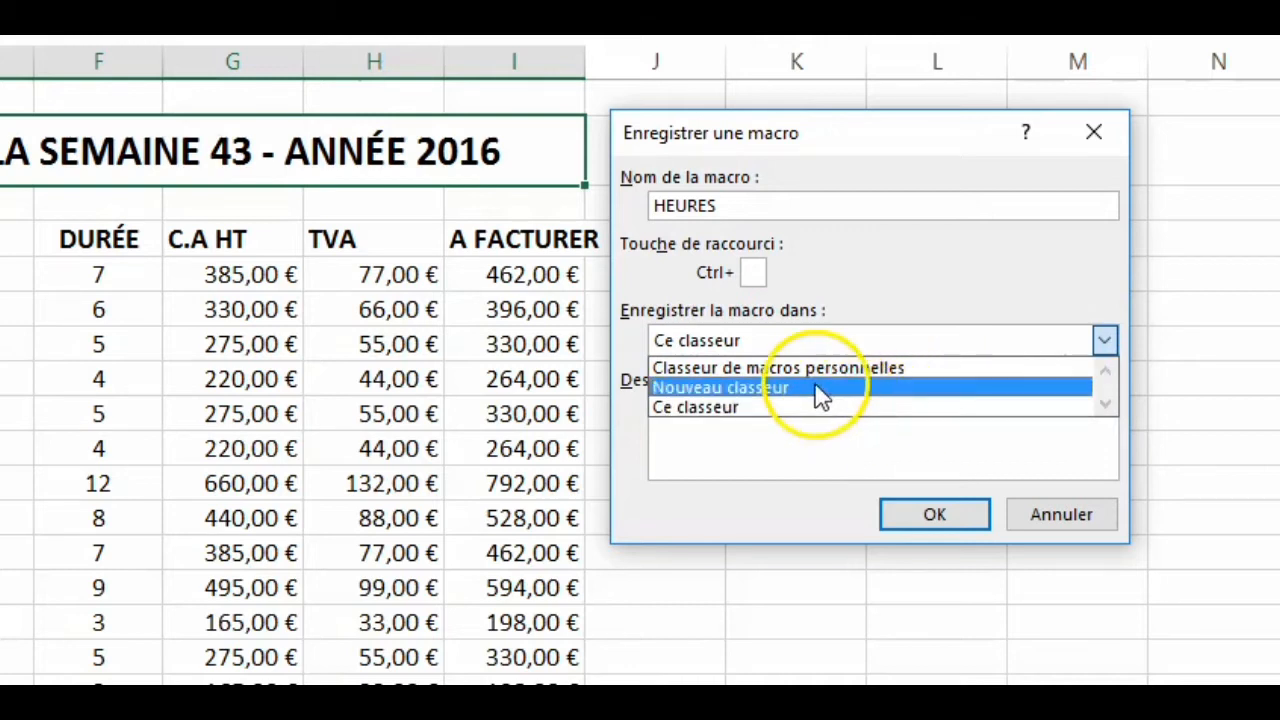
key(Up)
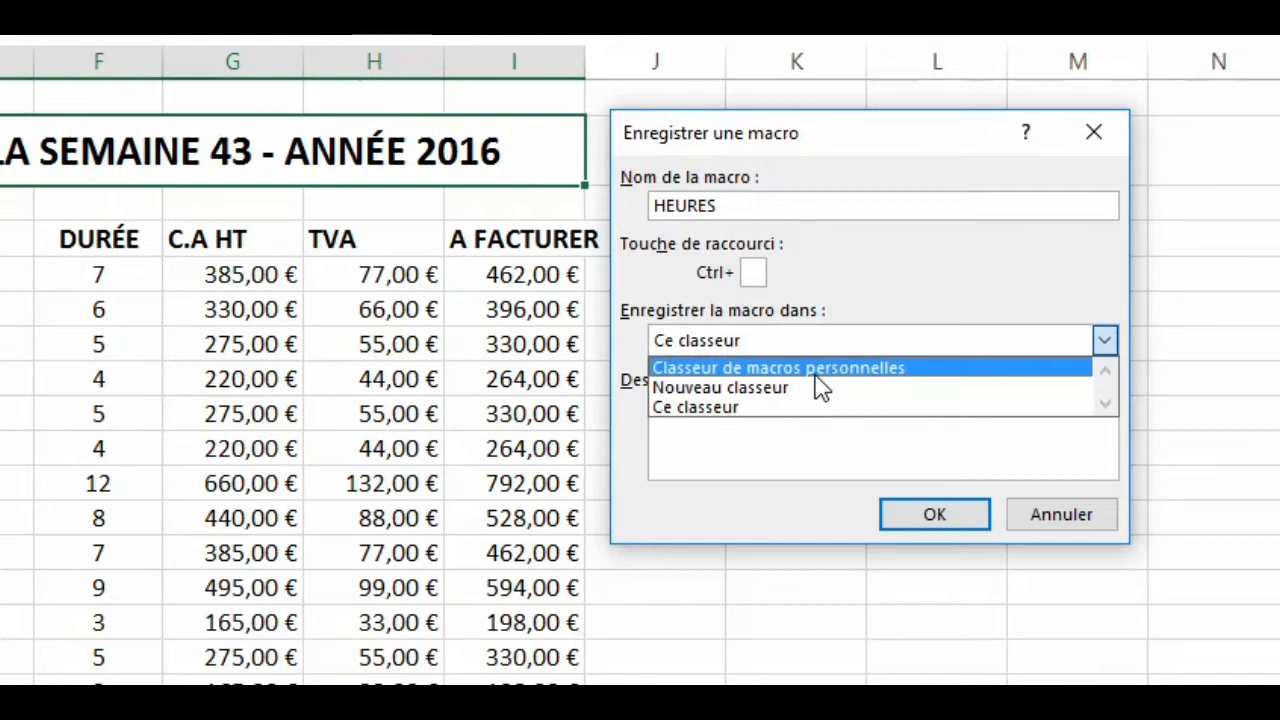
click(738, 407)
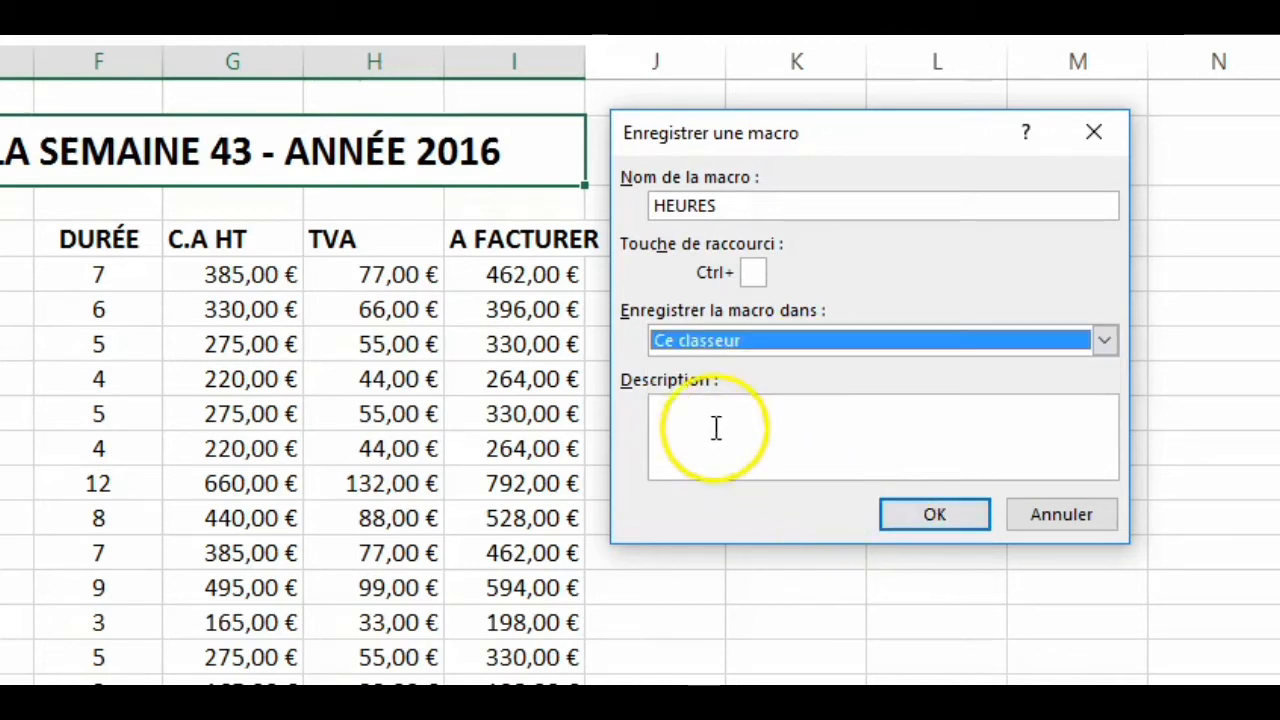
- Describe the macro as Transforme les données numériques au format "HEURES" and start its recording
click(691, 421)
text(Transforme les données numériques au format "HEURES3)
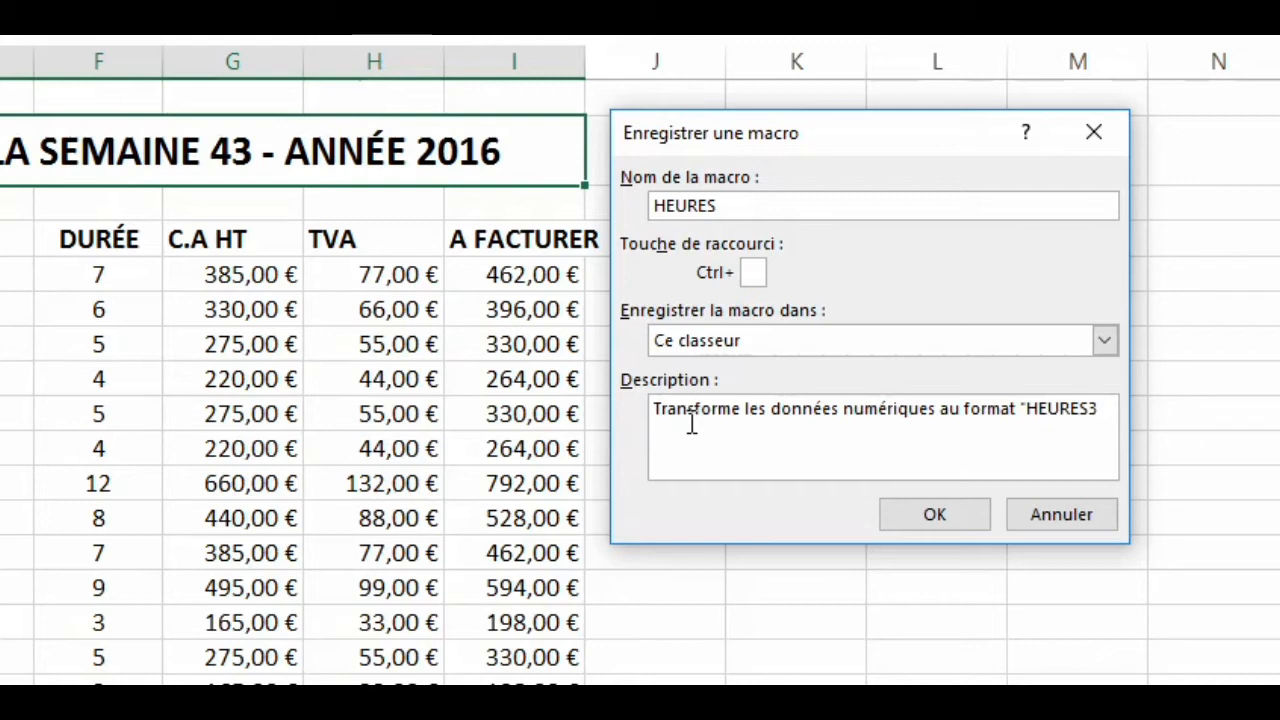
key(BackSpace)
text(")
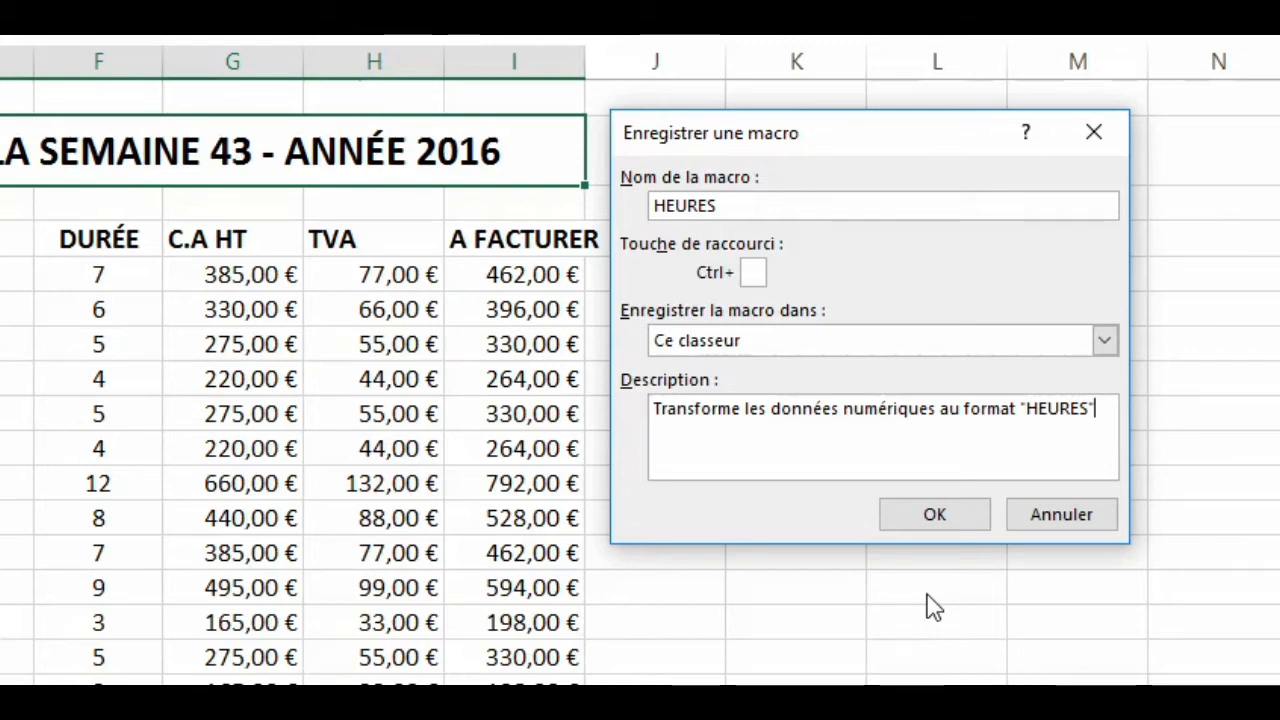
click(940, 516)
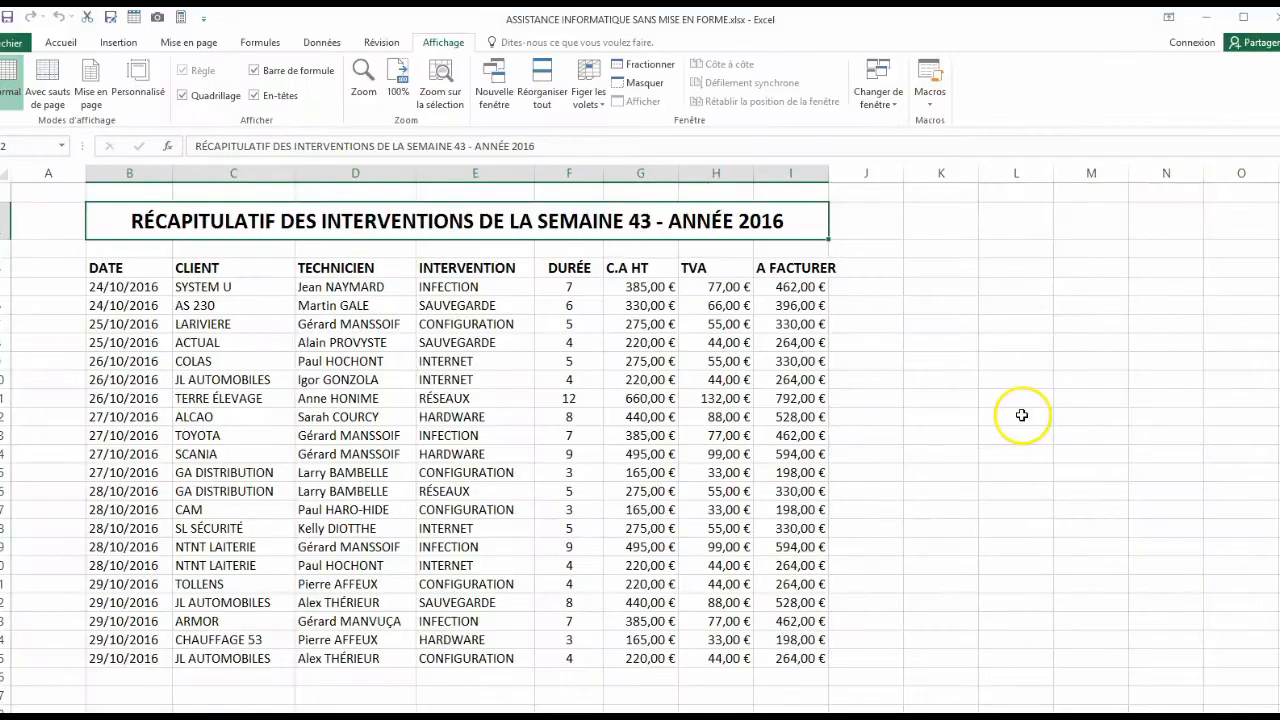
- Give the DURÉE values in rows 5 to 25 the custom format Standard" Heures" and stop the macro recording
drag(569, 287, 565, 652)
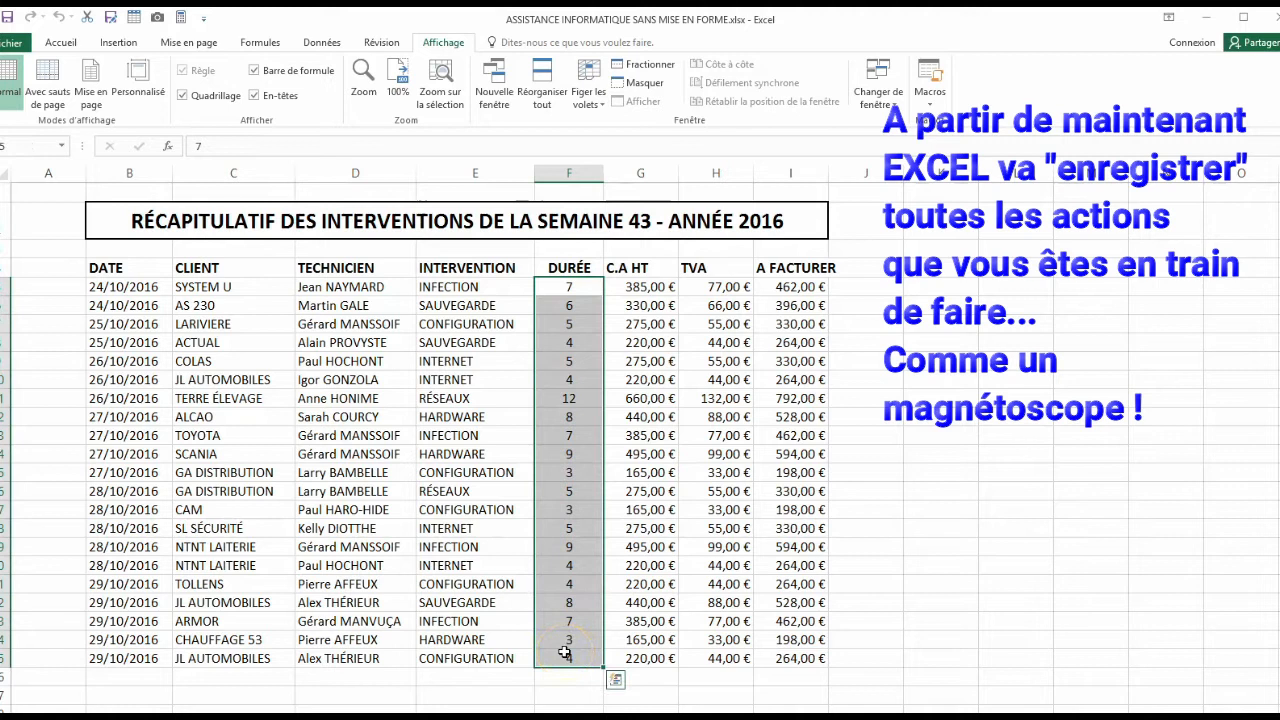
right_click(556, 328)
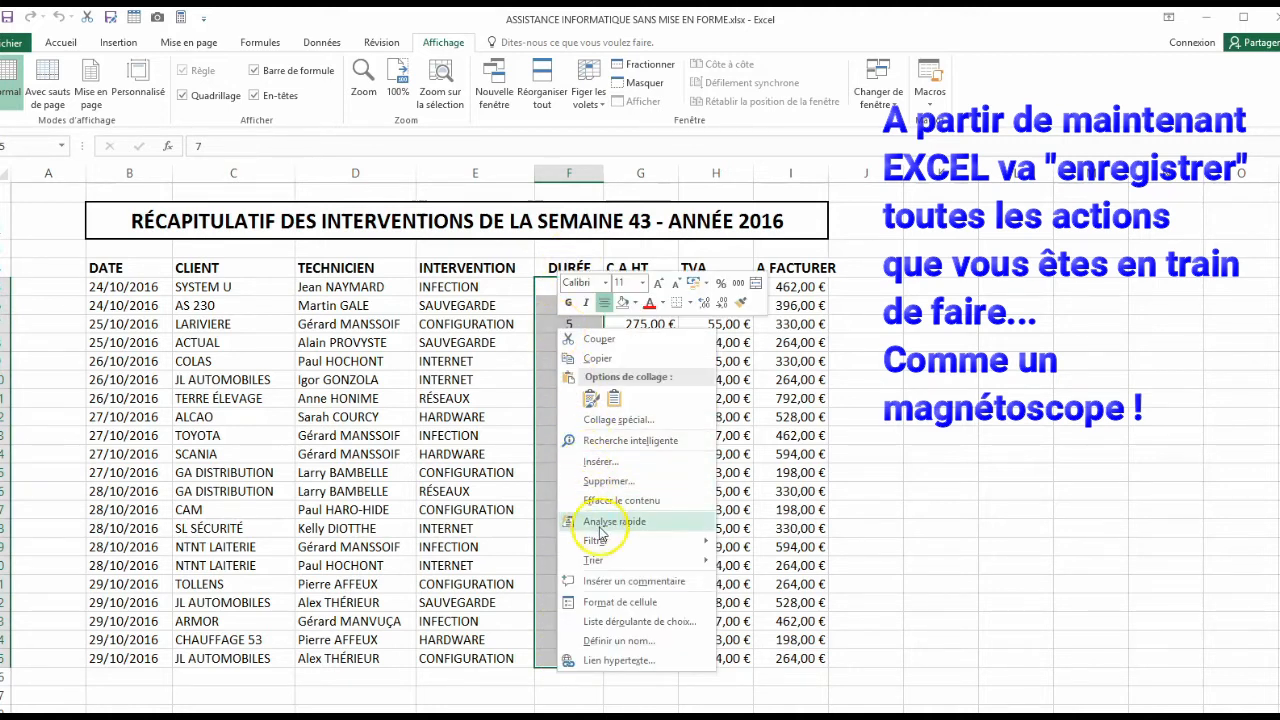
key(ctrl+1)
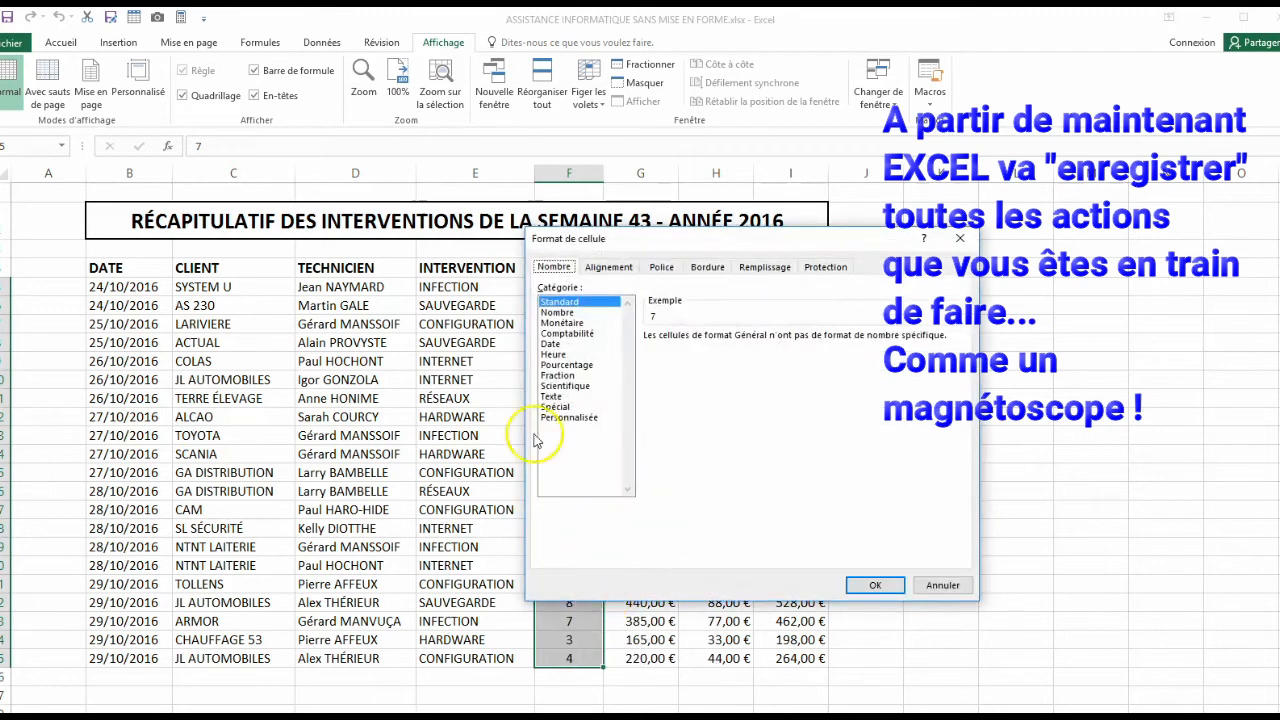
click(546, 418)
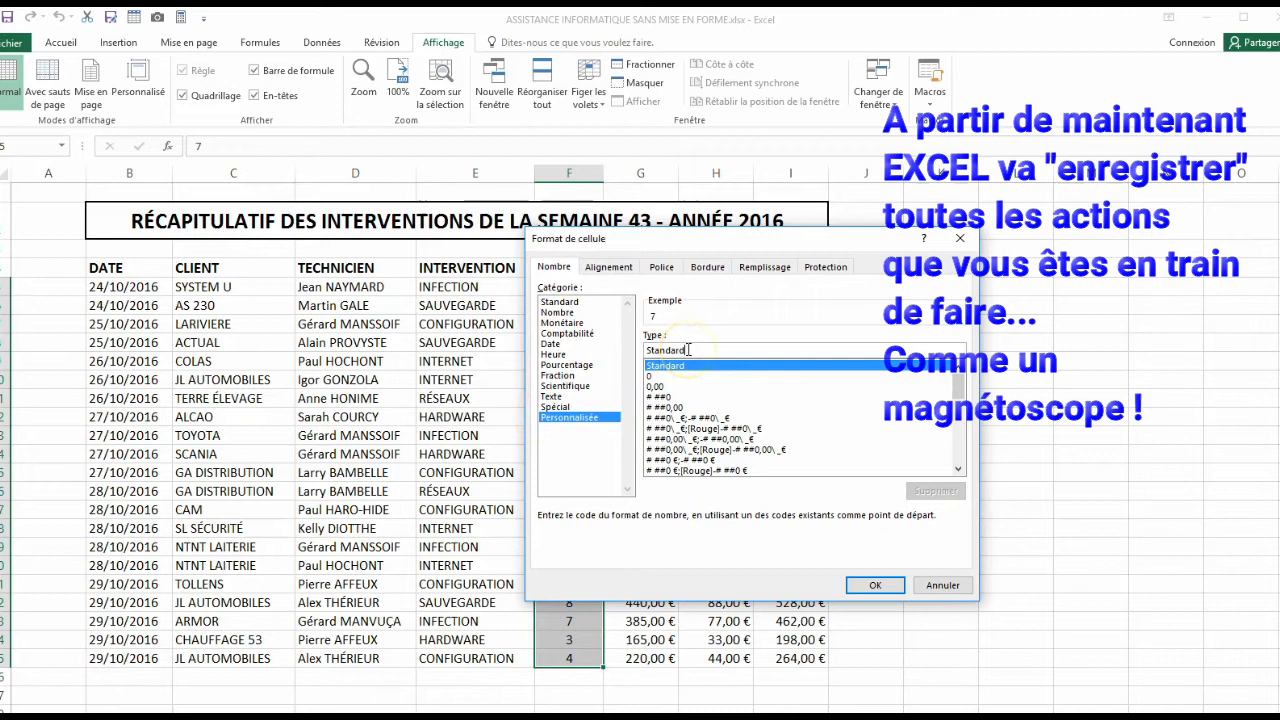
click(688, 349)
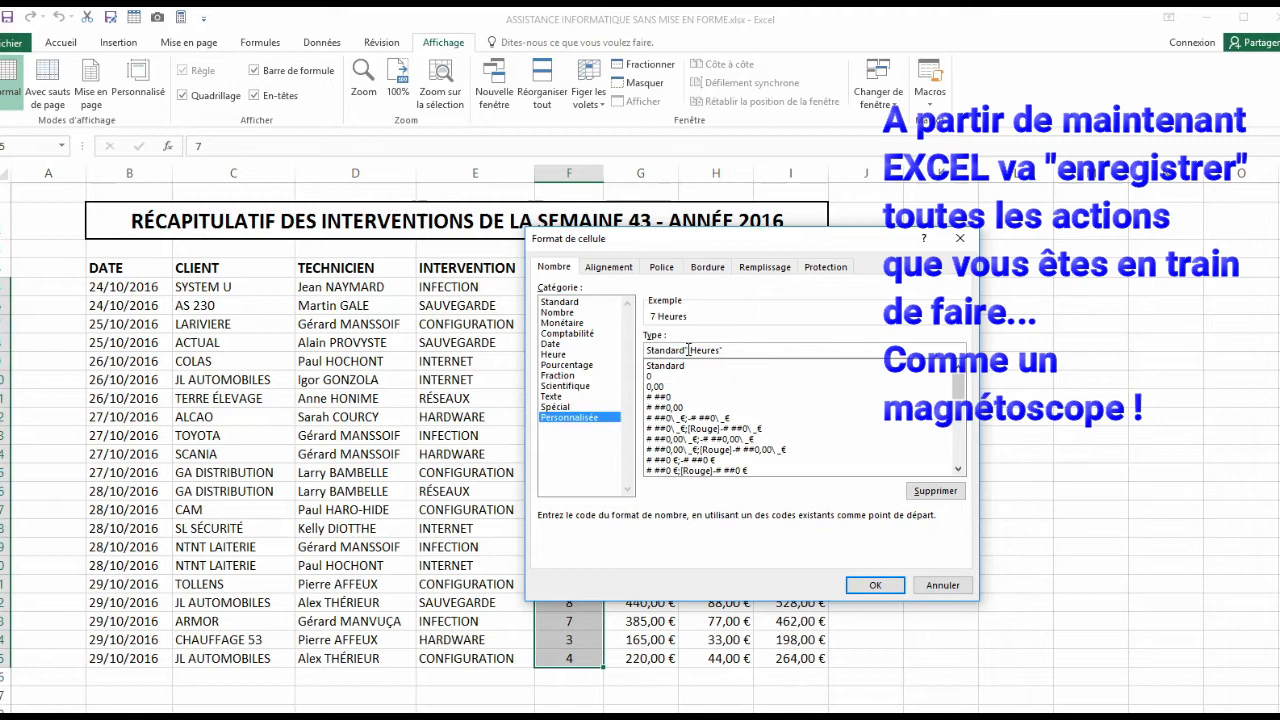
click(873, 585)
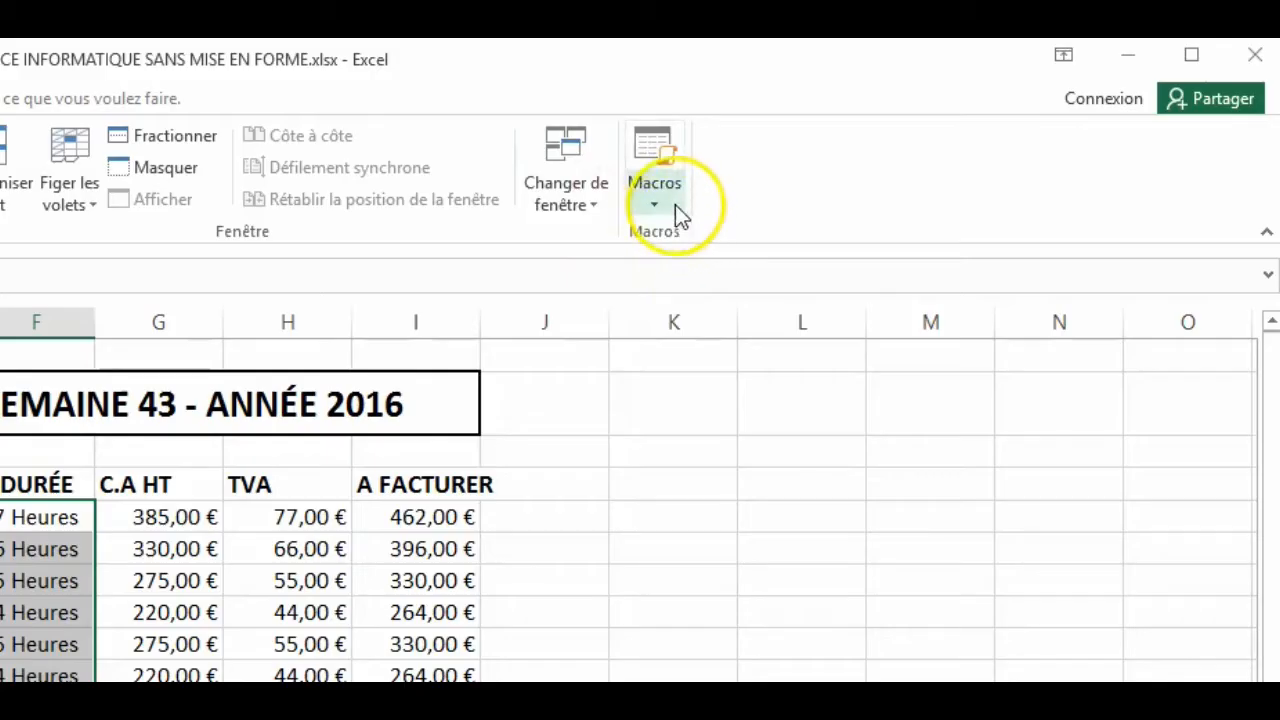
click(931, 107)
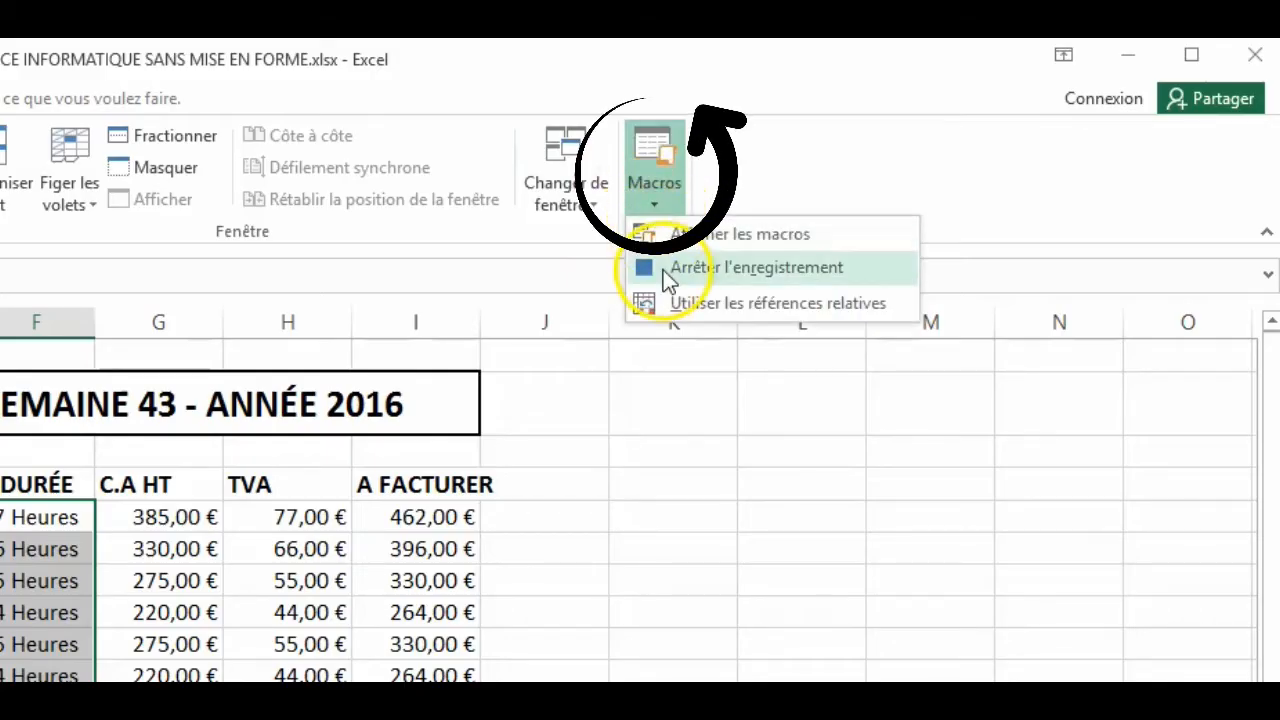
click(663, 270)
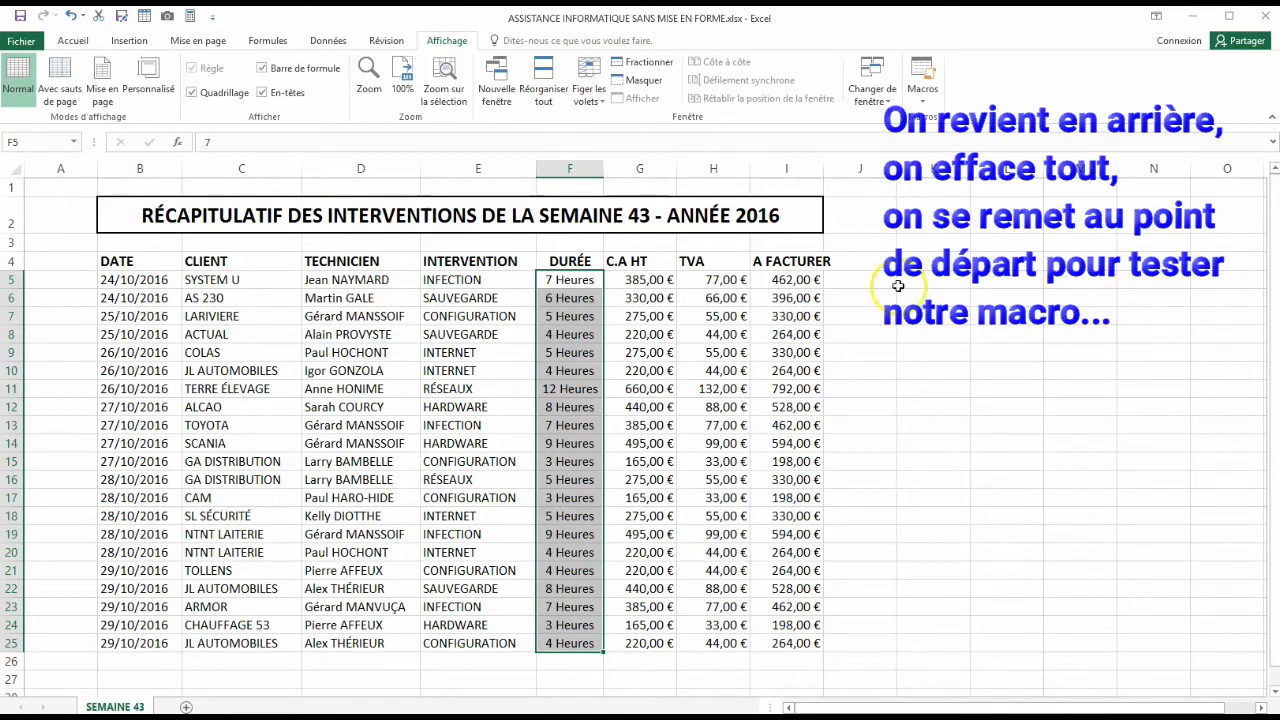
- Reset the DURÉE values in rows 5 to 25 to the Standard number format and deselect them
click(1080, 335)
drag(582, 281, 576, 642)
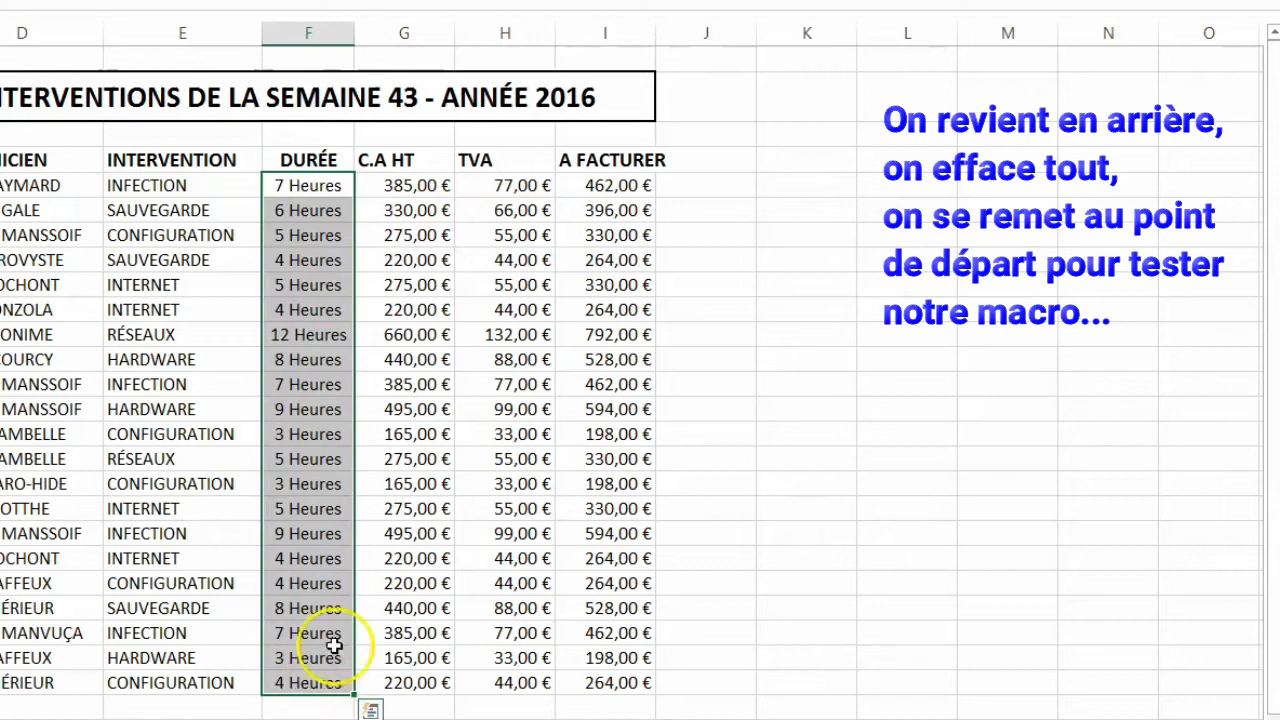
right_click(340, 480)
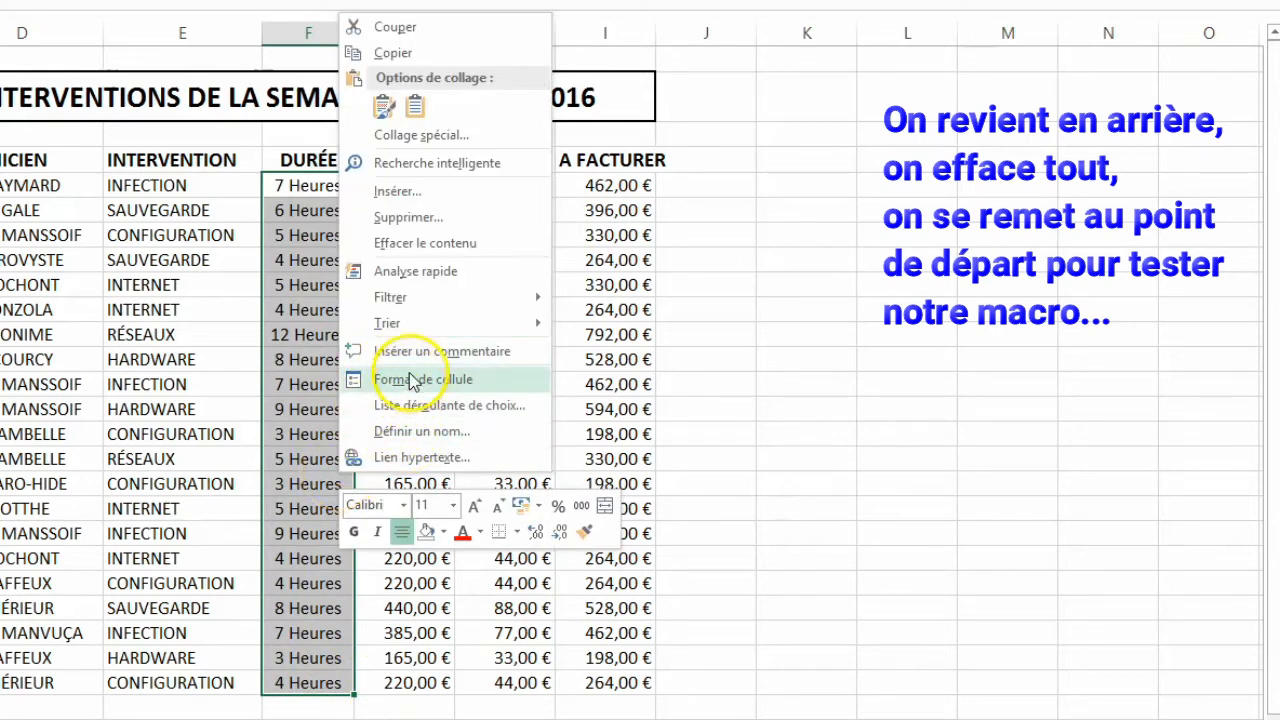
click(414, 380)
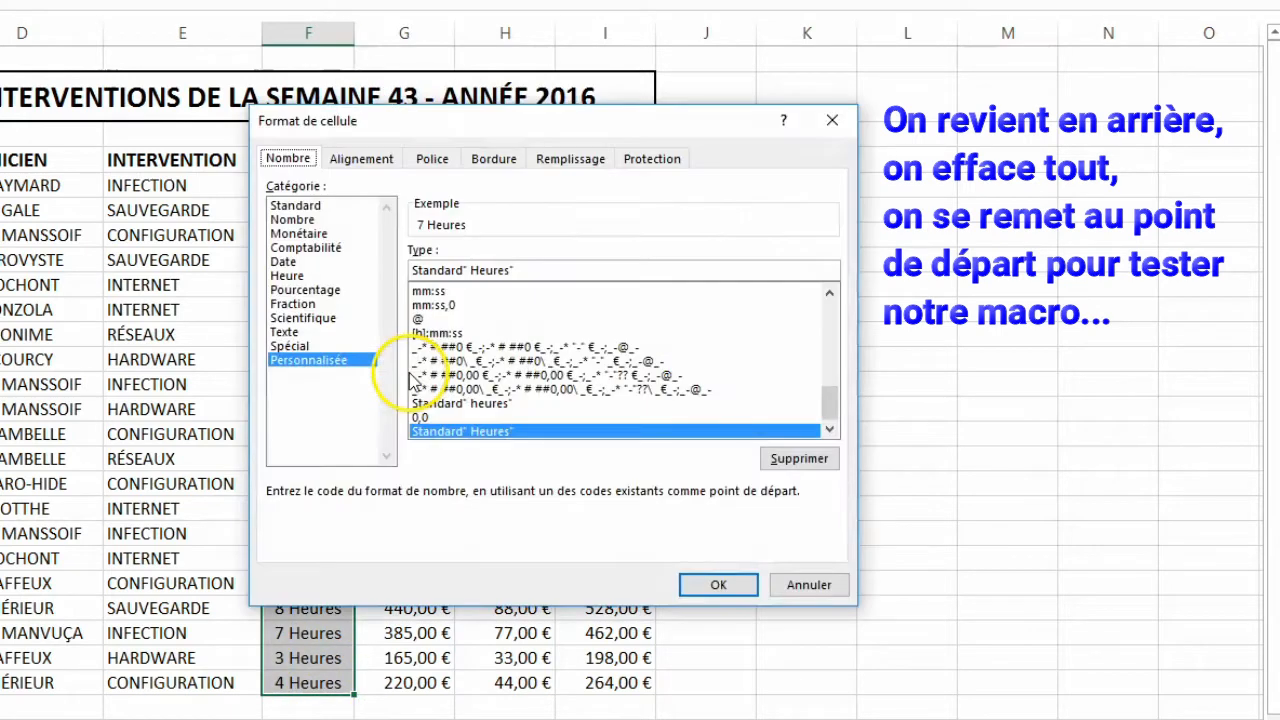
click(296, 205)
click(719, 584)
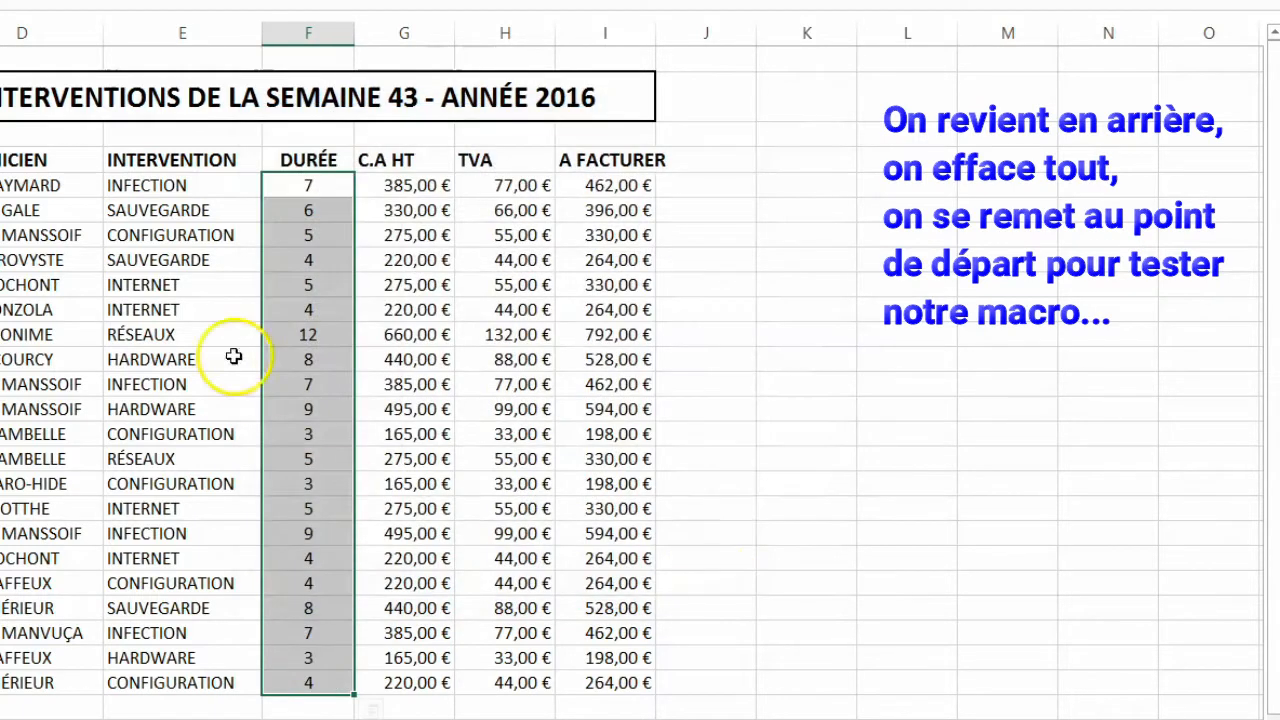
click(971, 505)
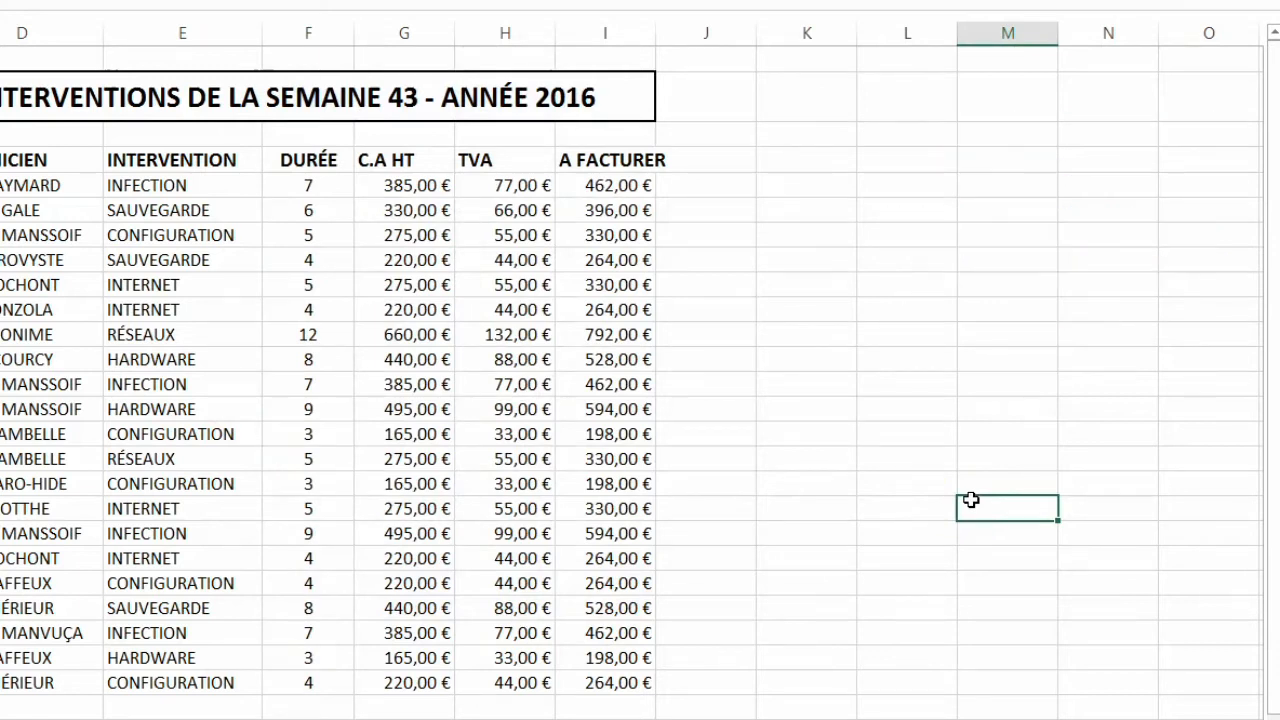
- Run the HEURES macro on the DURÉE values in rows 5 to 25
drag(310, 185, 306, 682)
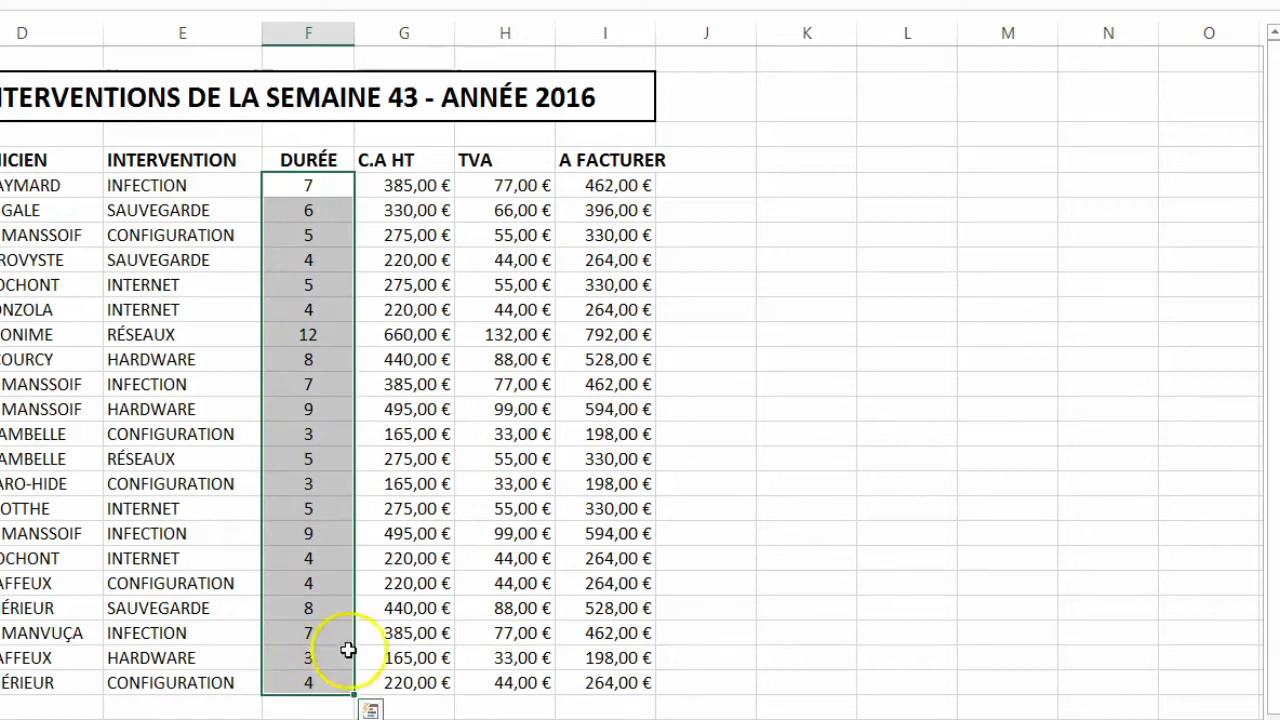
click(759, 85)
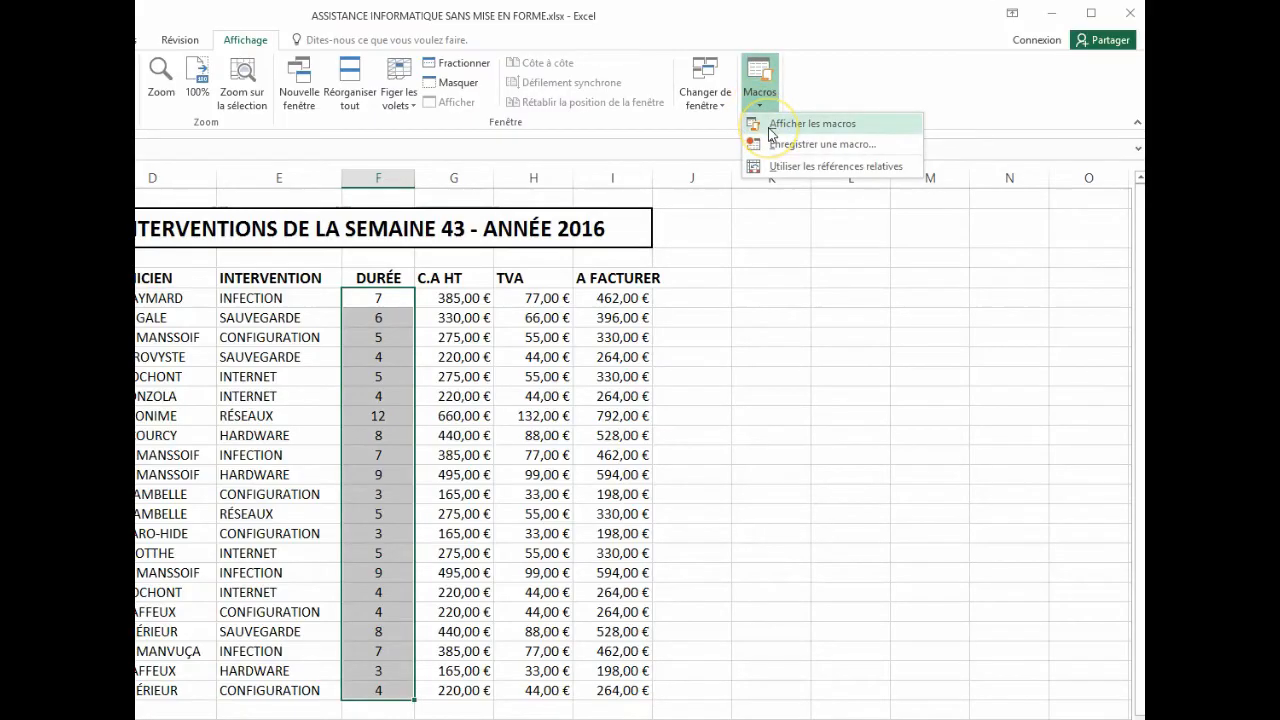
click(772, 130)
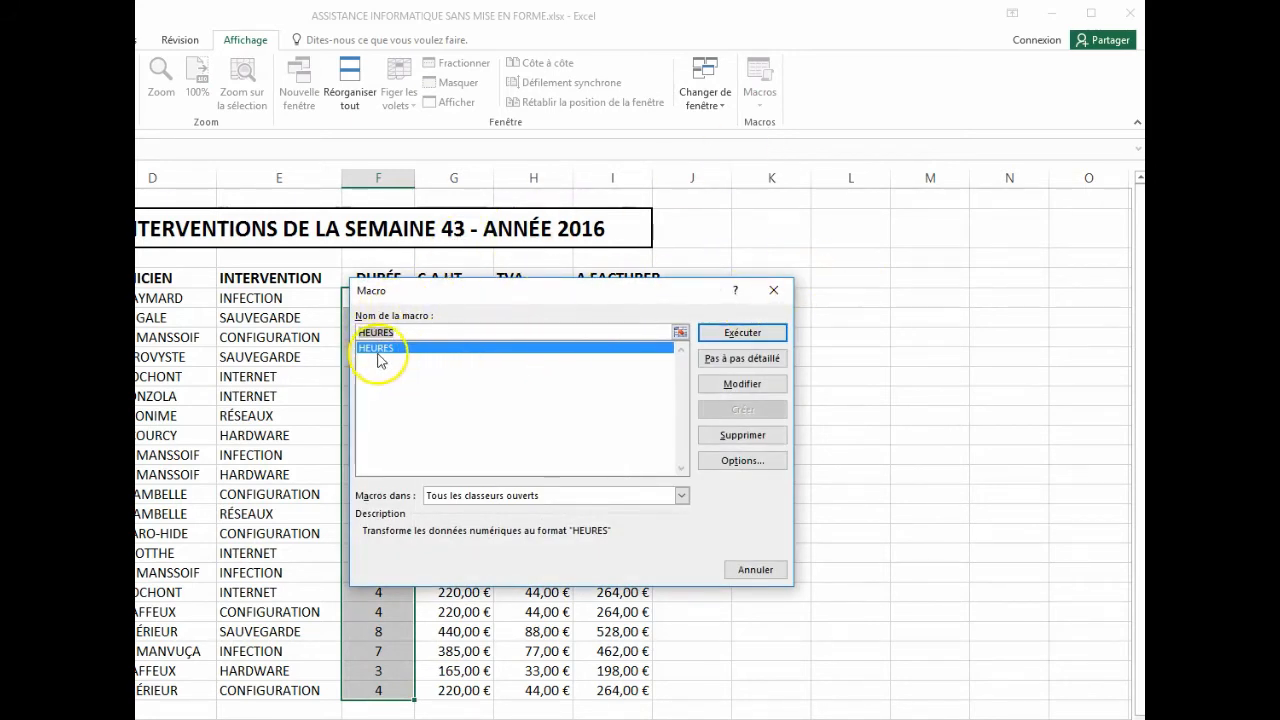
drag(514, 294, 817, 224)
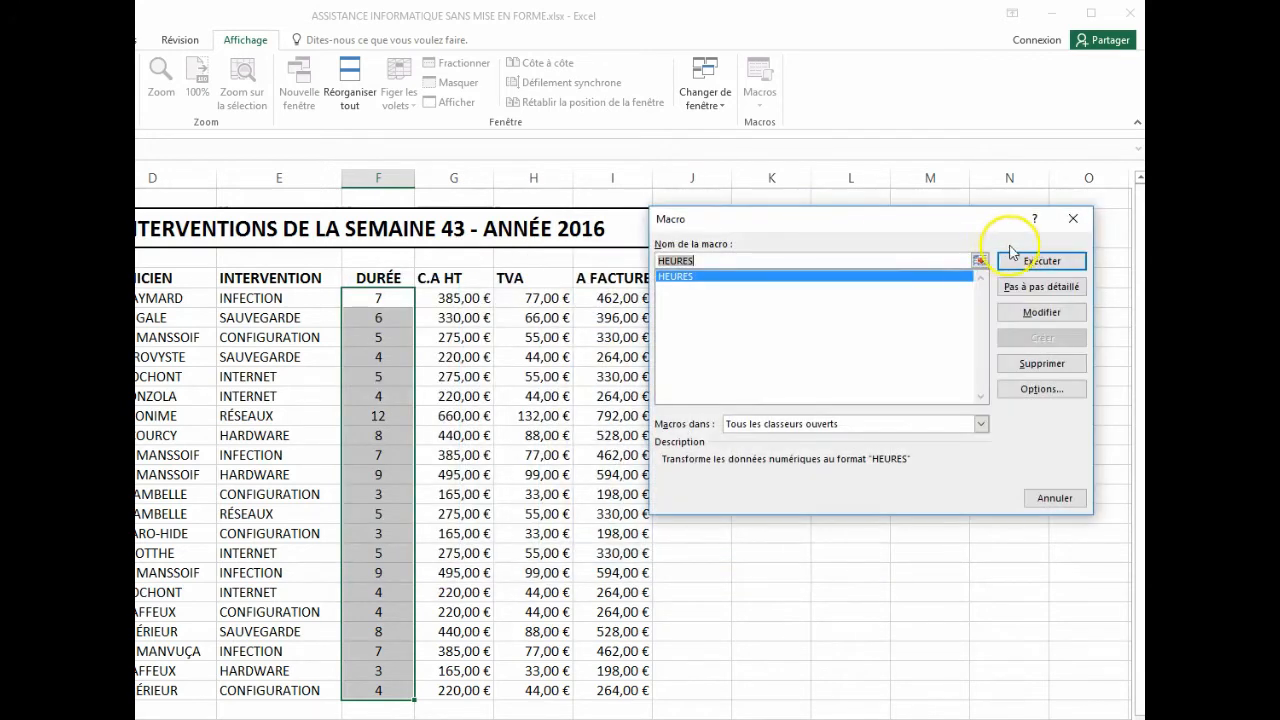
click(1036, 262)
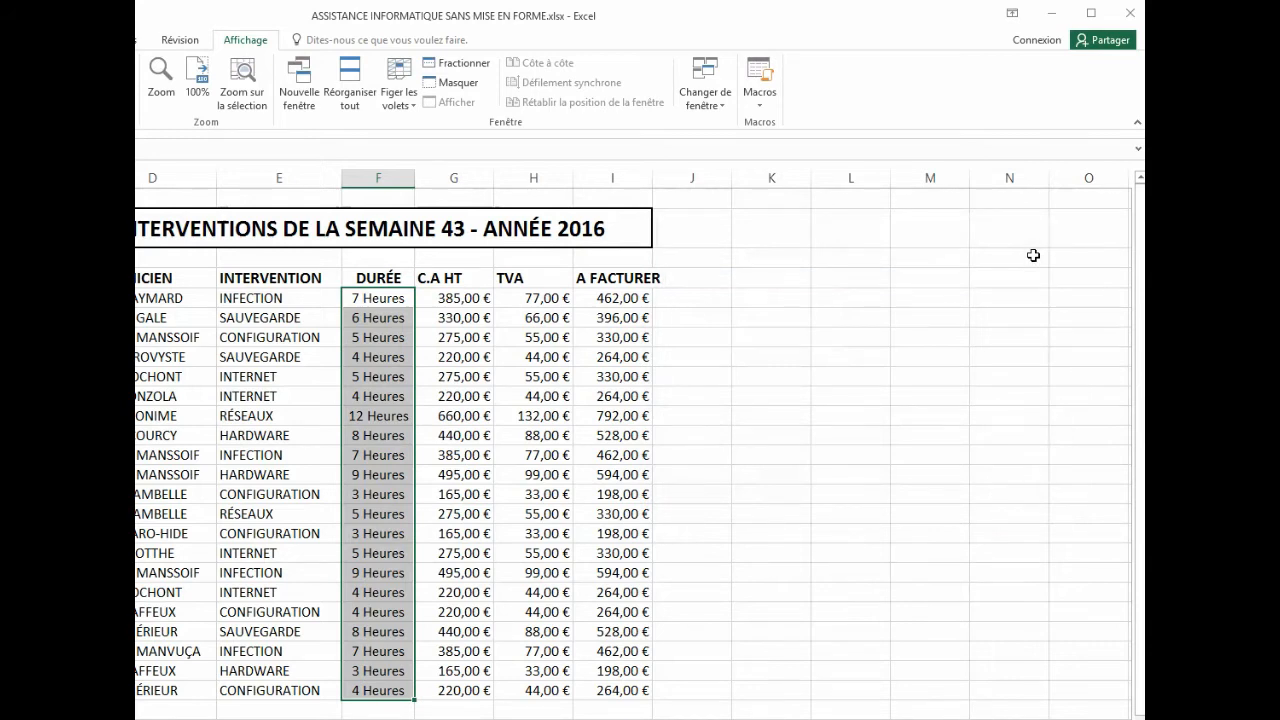
click(806, 436)
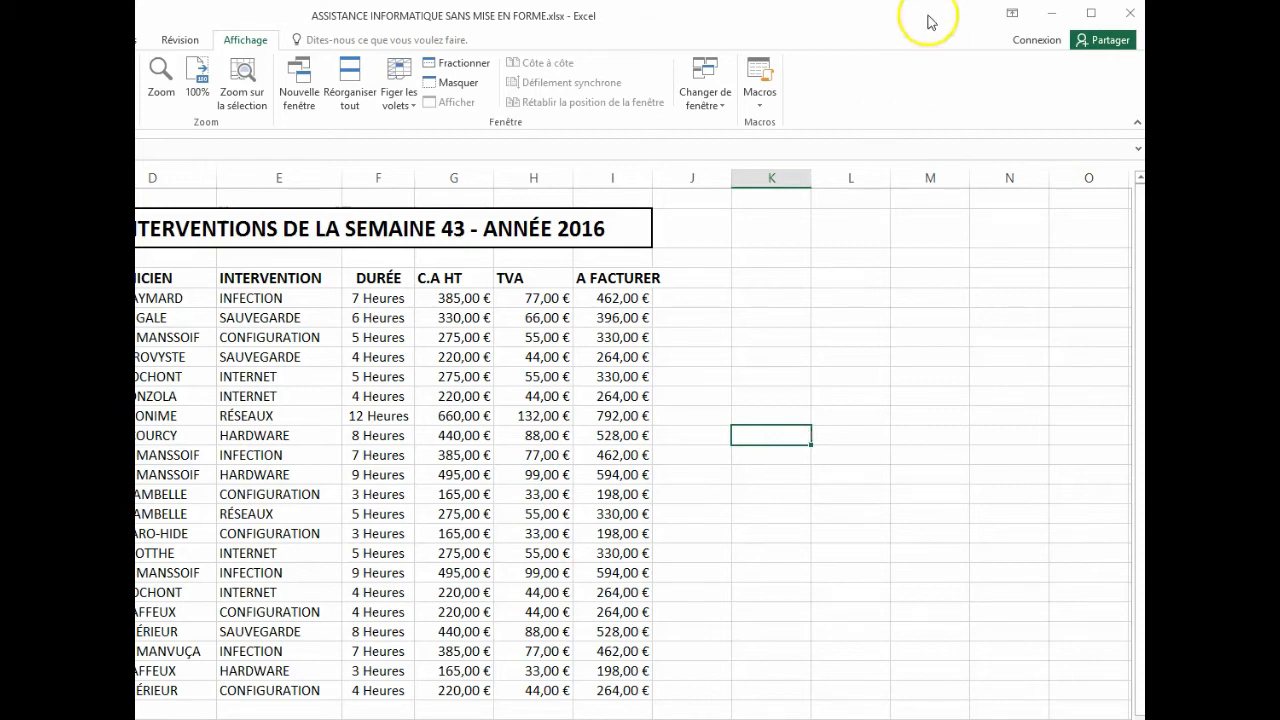
- With the DURÉE values selected, view the list of available macros and close it without running any
drag(367, 305, 378, 692)
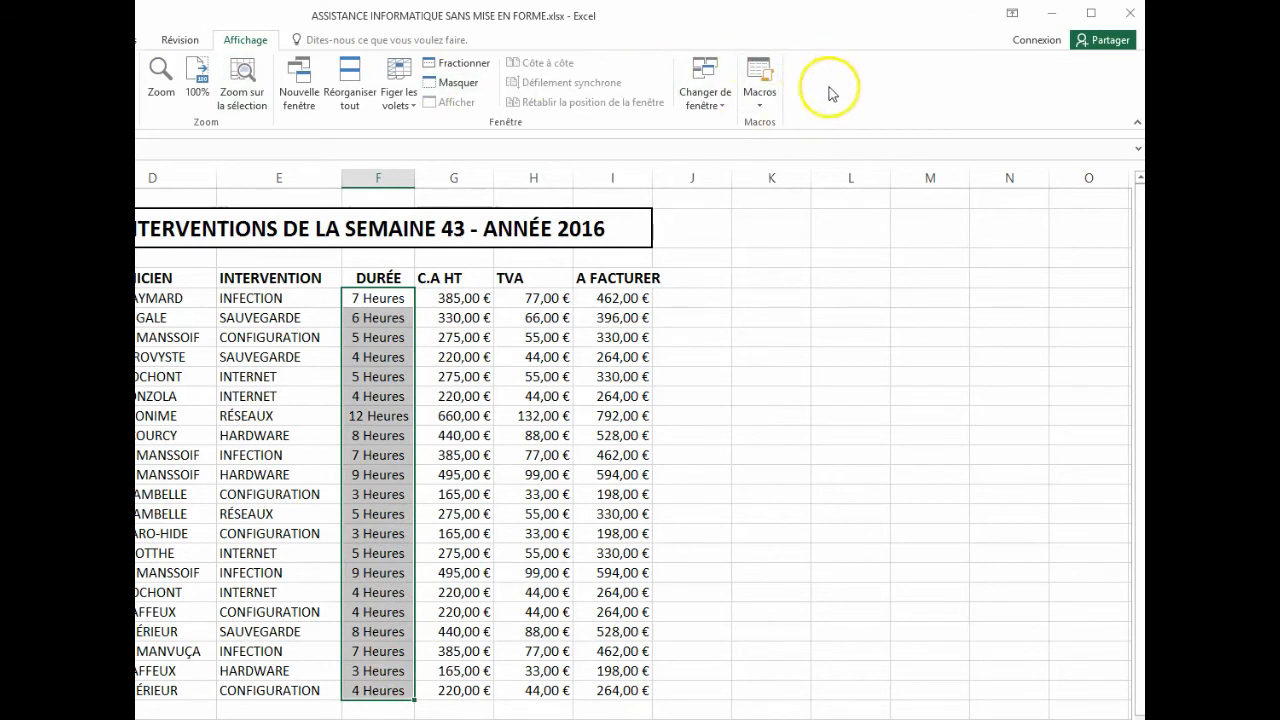
click(759, 108)
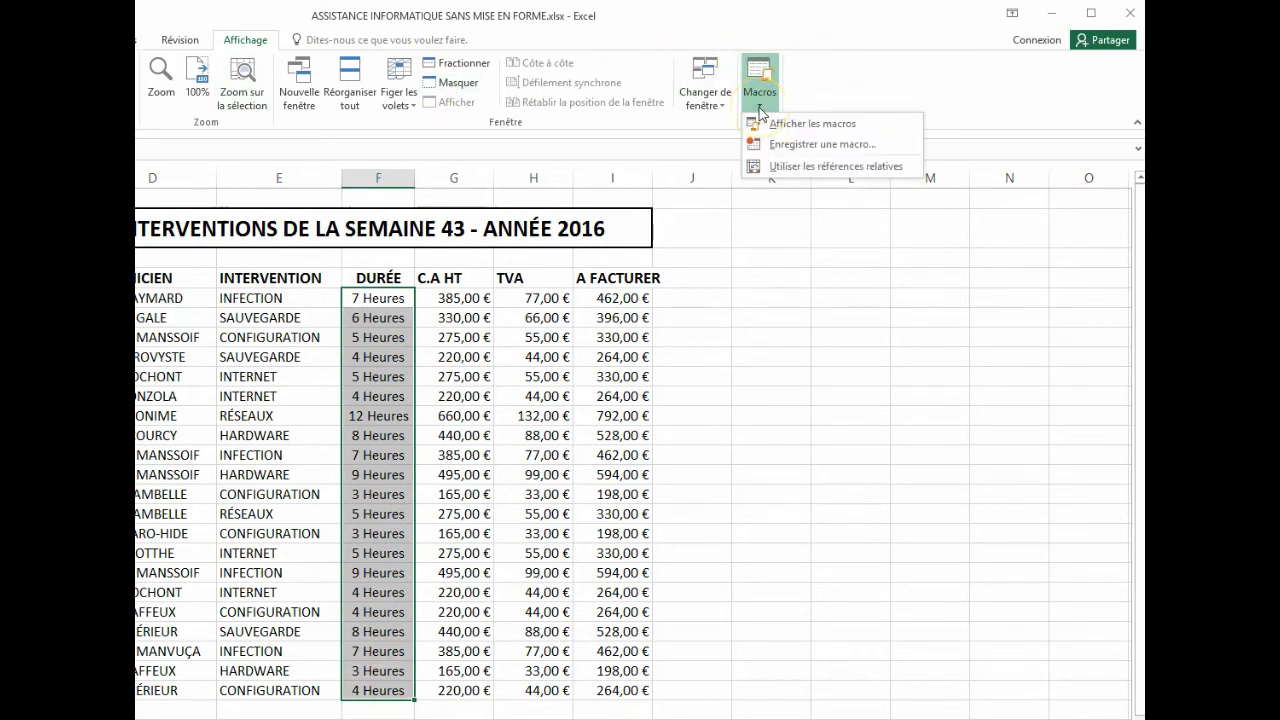
click(790, 124)
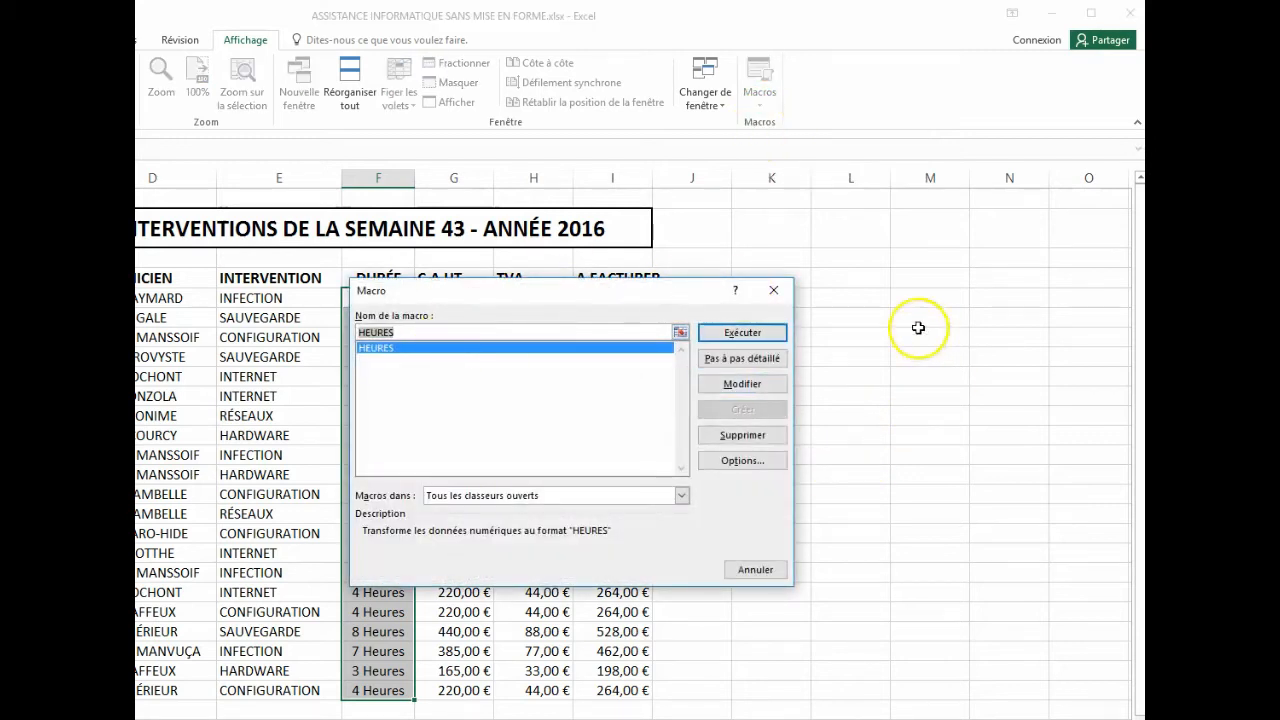
click(773, 292)
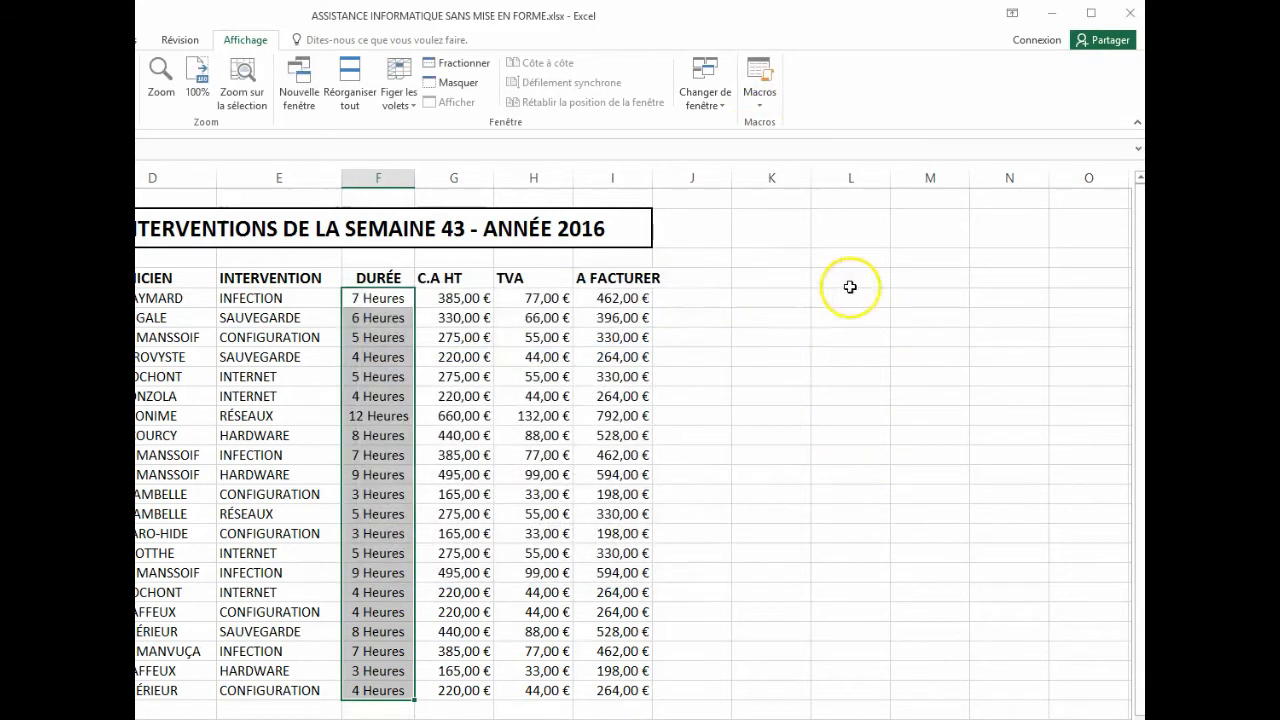
click(821, 360)
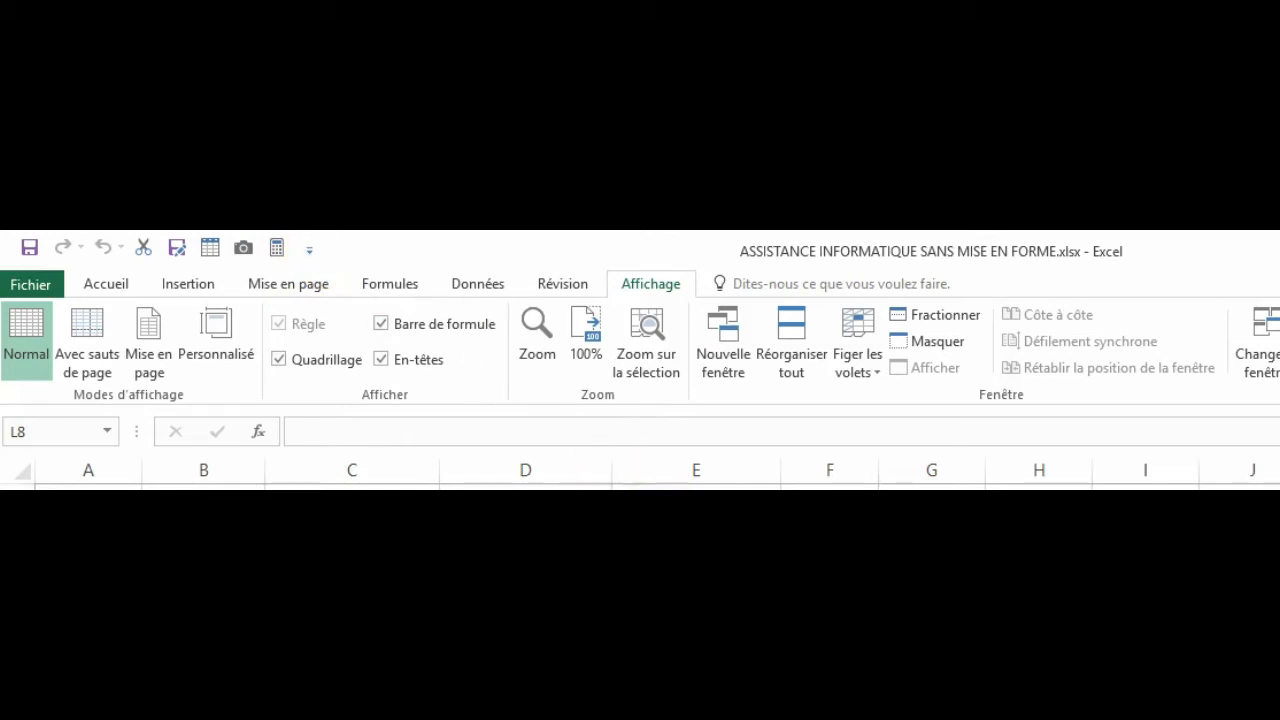
- Reset the DURÉE values in rows 5 to 25 to the Standard format and select the title cell
click(830, 602)
drag(560, 517, 551, 635)
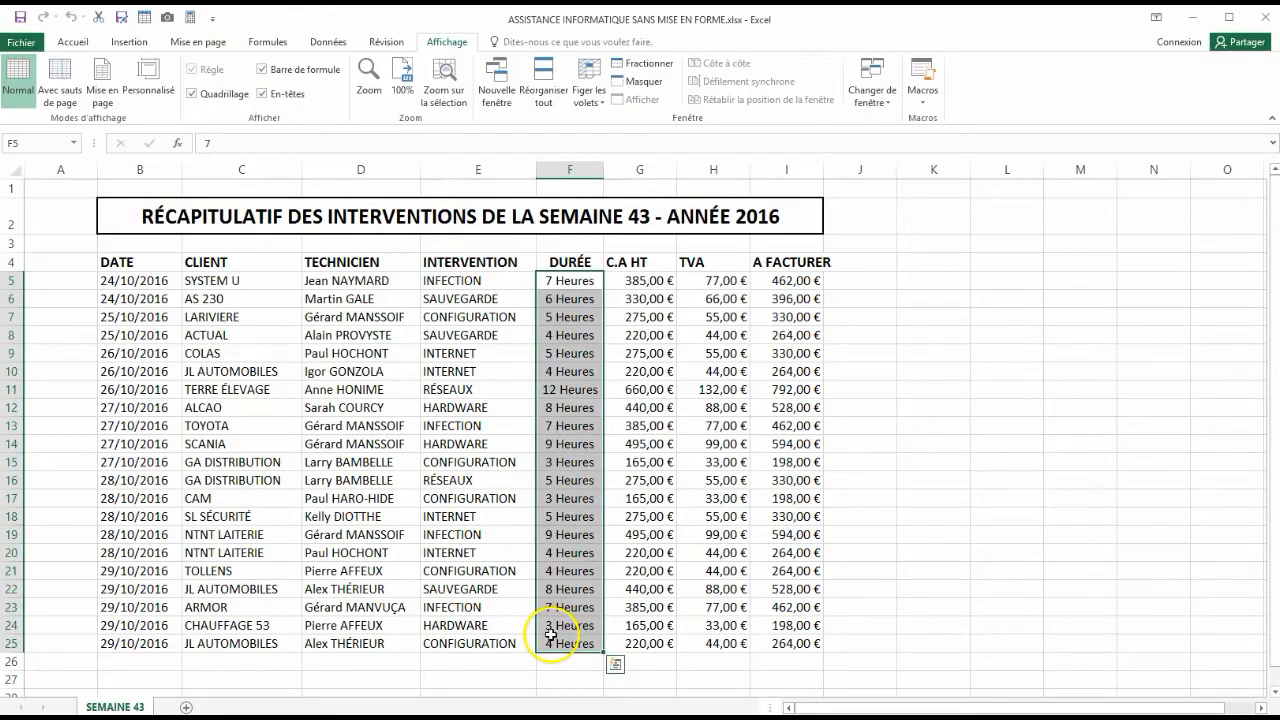
right_click(577, 288)
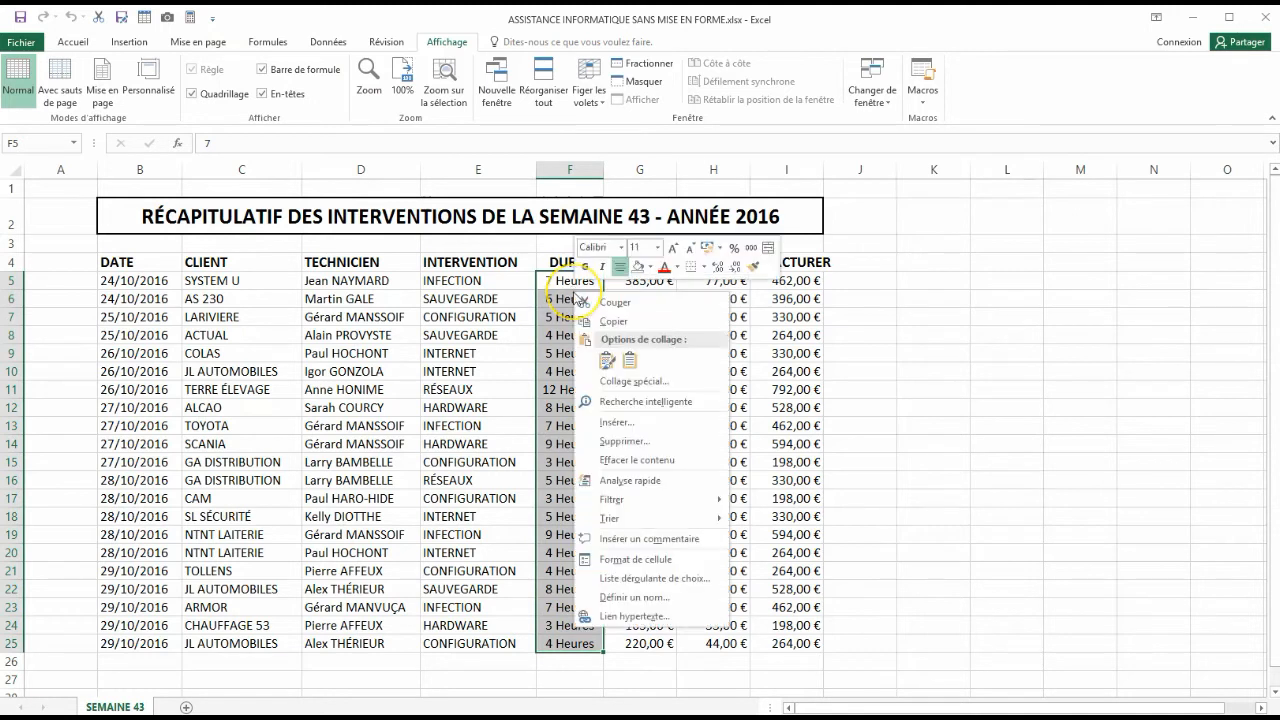
click(622, 559)
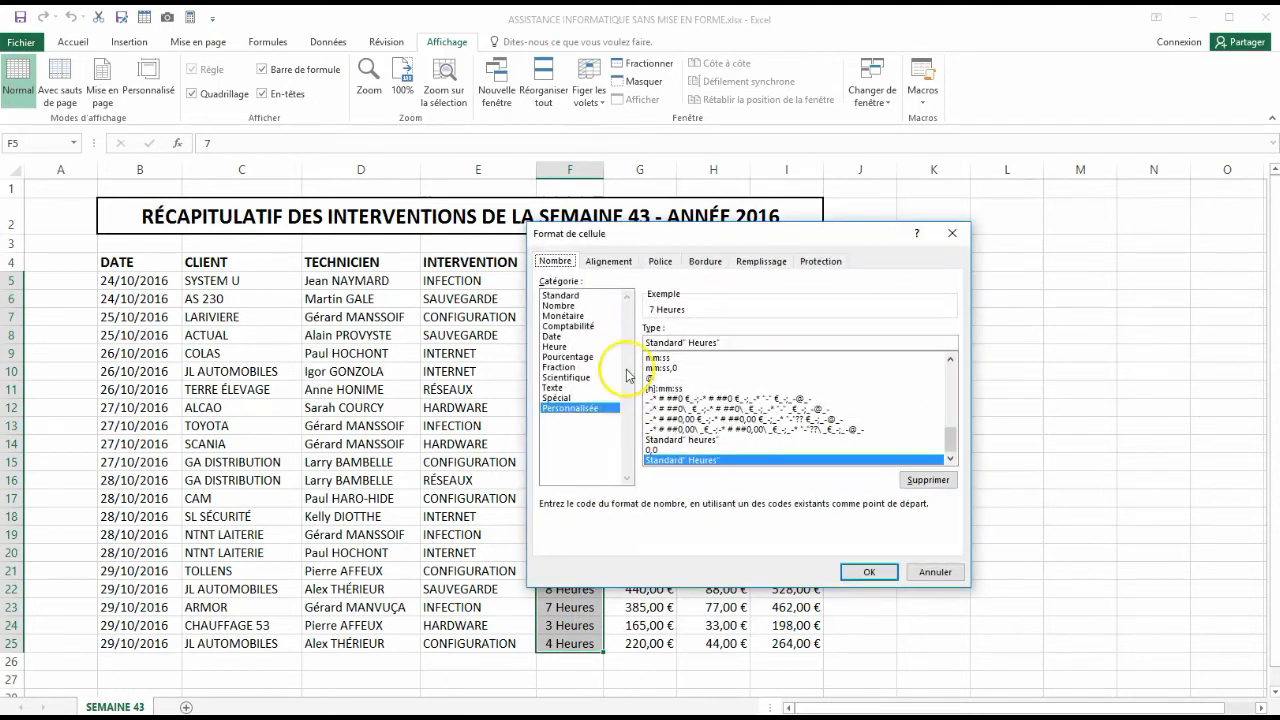
click(560, 296)
click(866, 572)
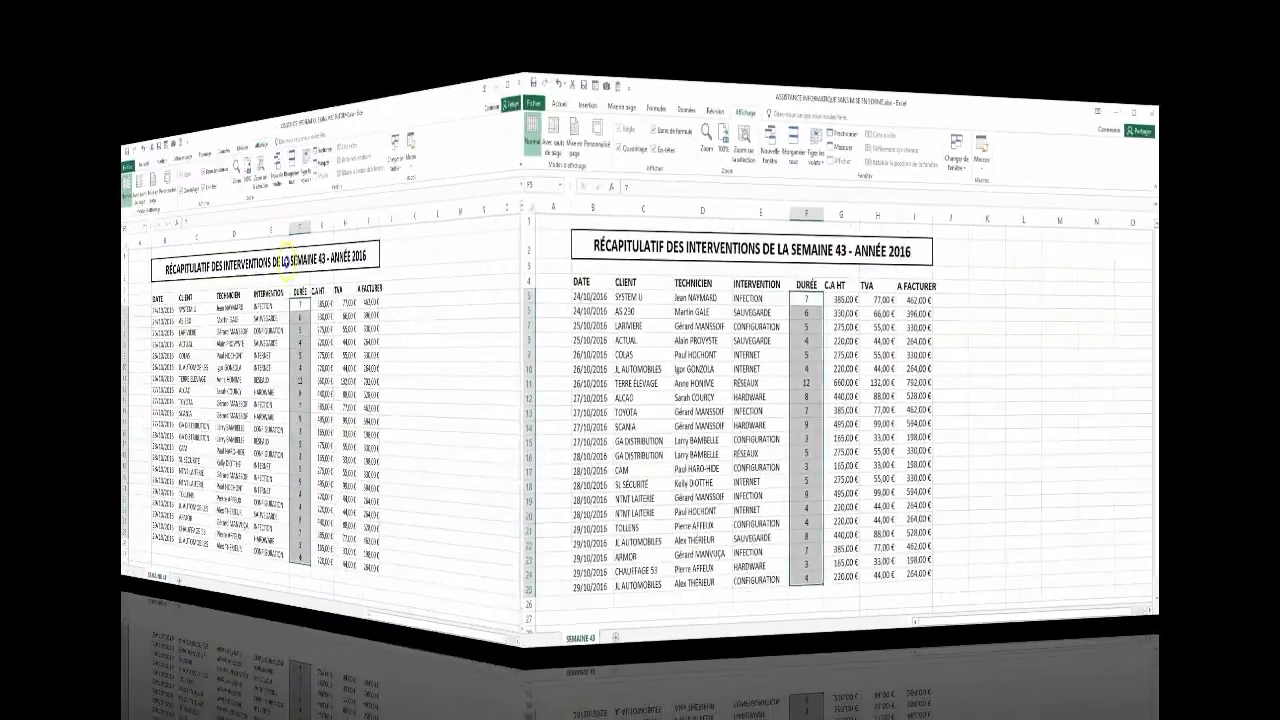
click(527, 216)
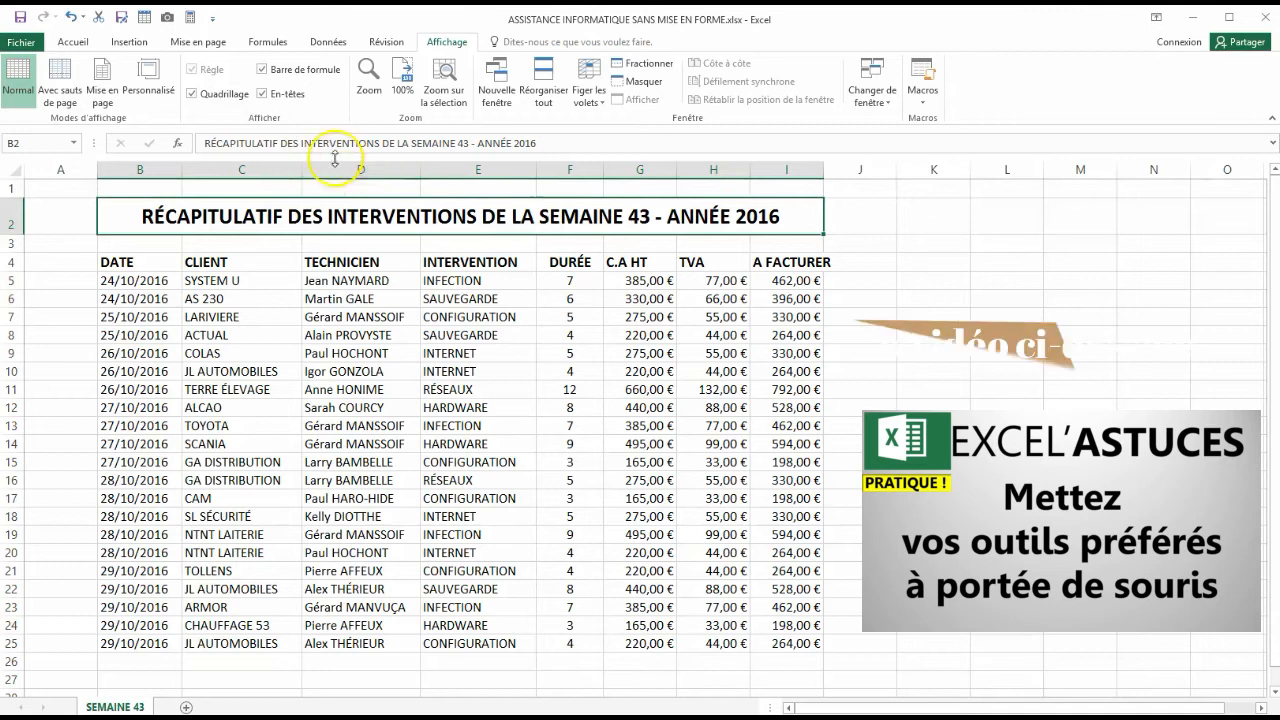
- Add the HEURES macro to the Quick Access Toolbar commands for all documents
click(62, 46)
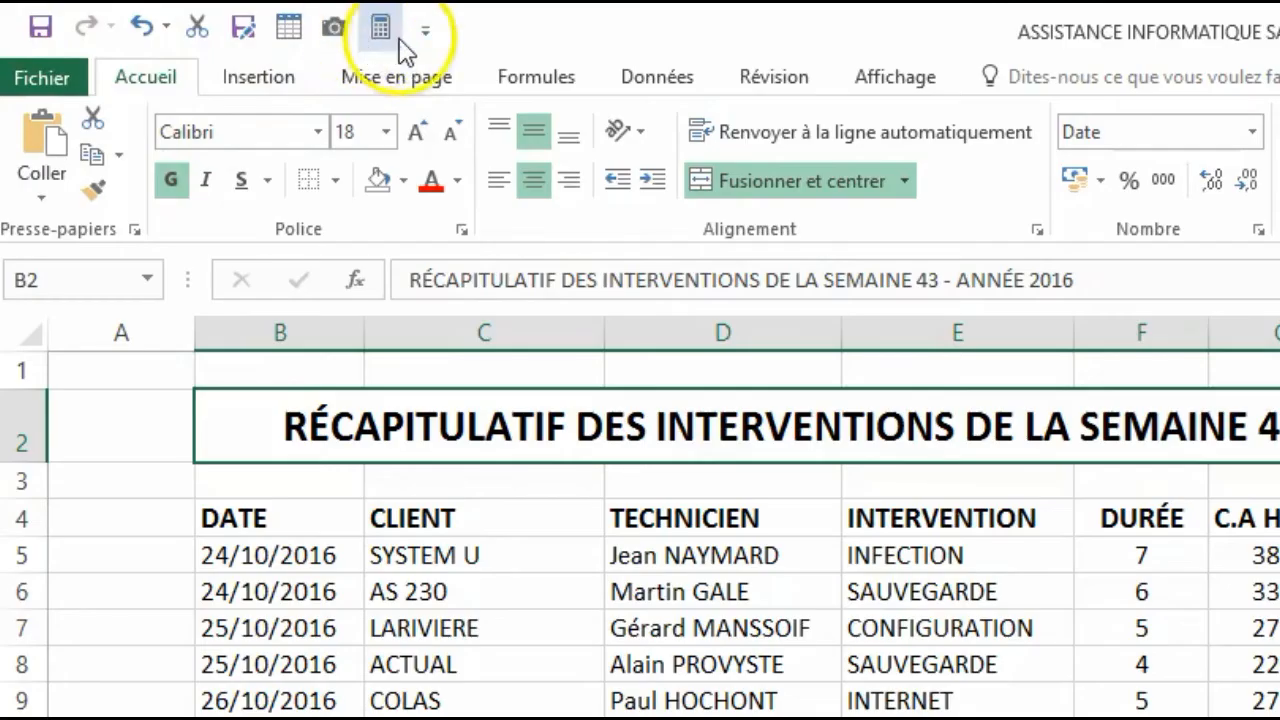
click(424, 36)
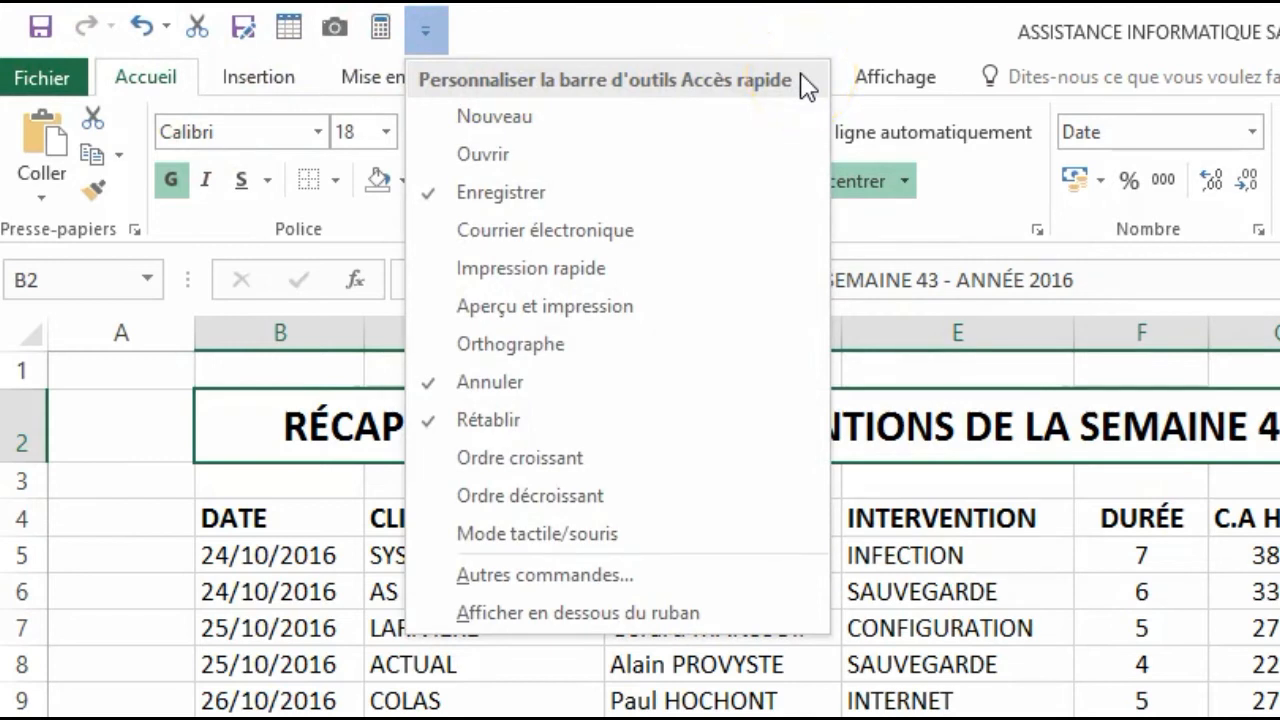
click(510, 575)
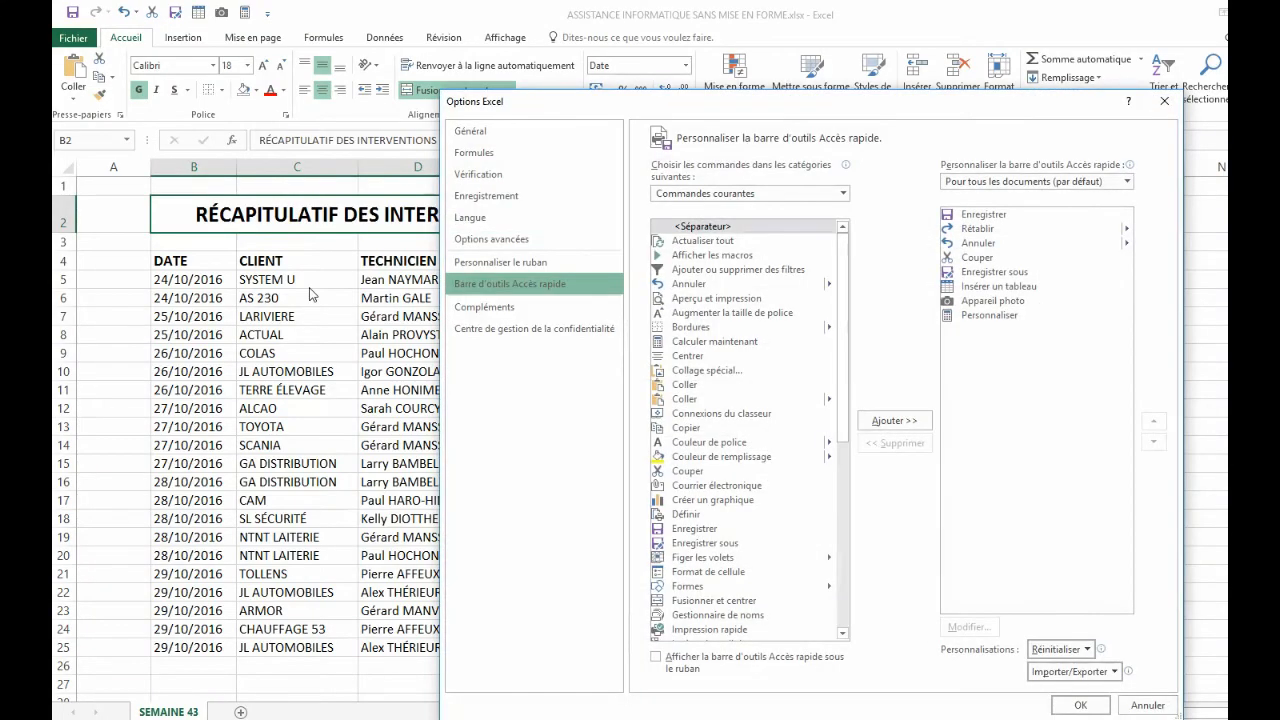
click(845, 194)
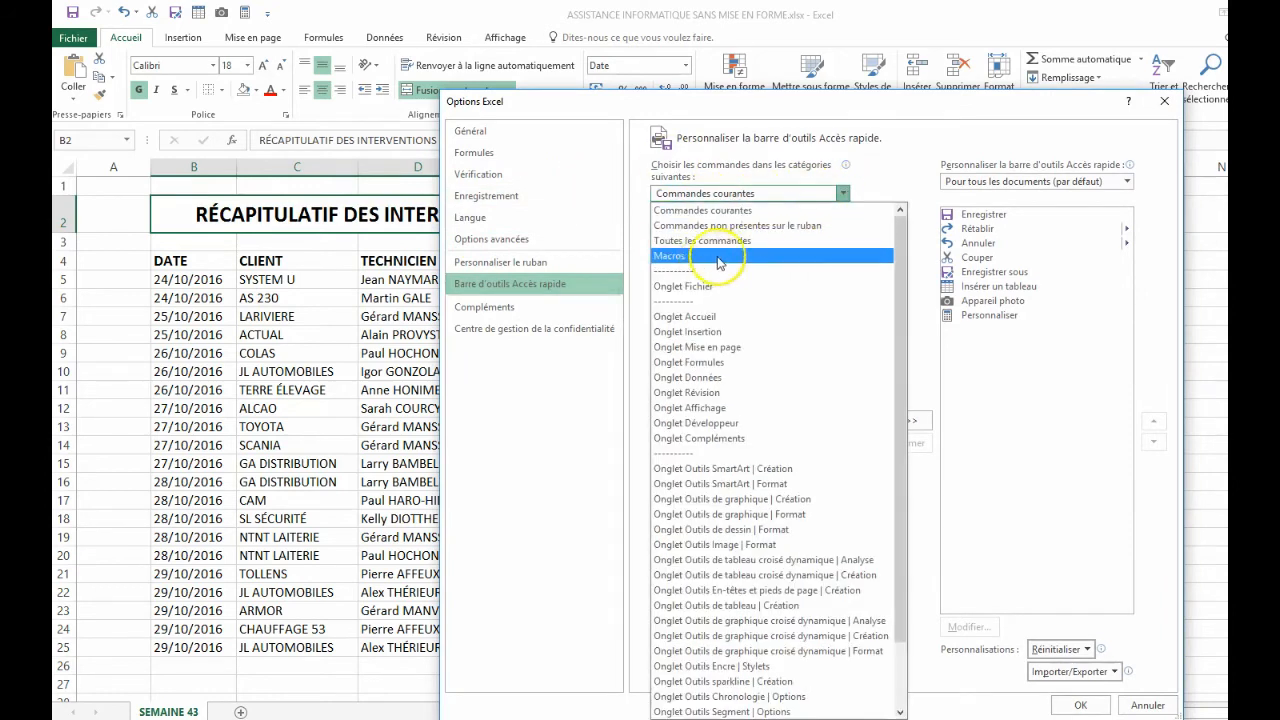
click(686, 258)
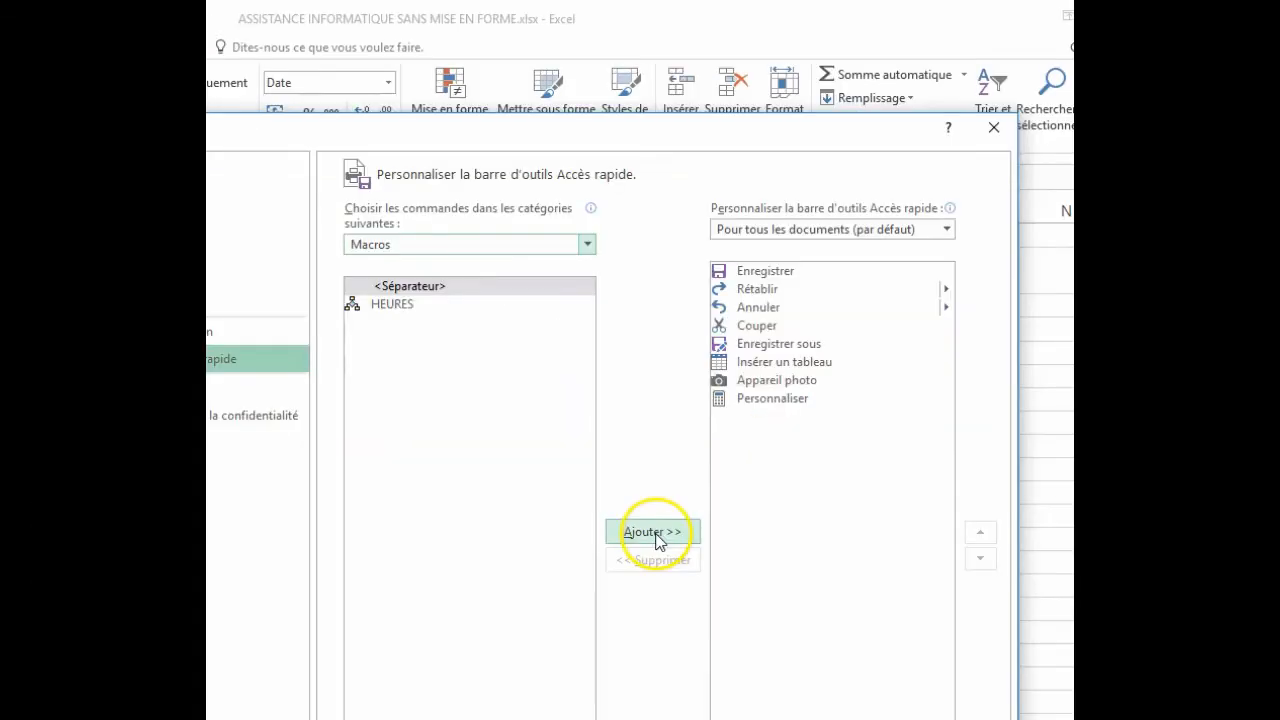
click(385, 312)
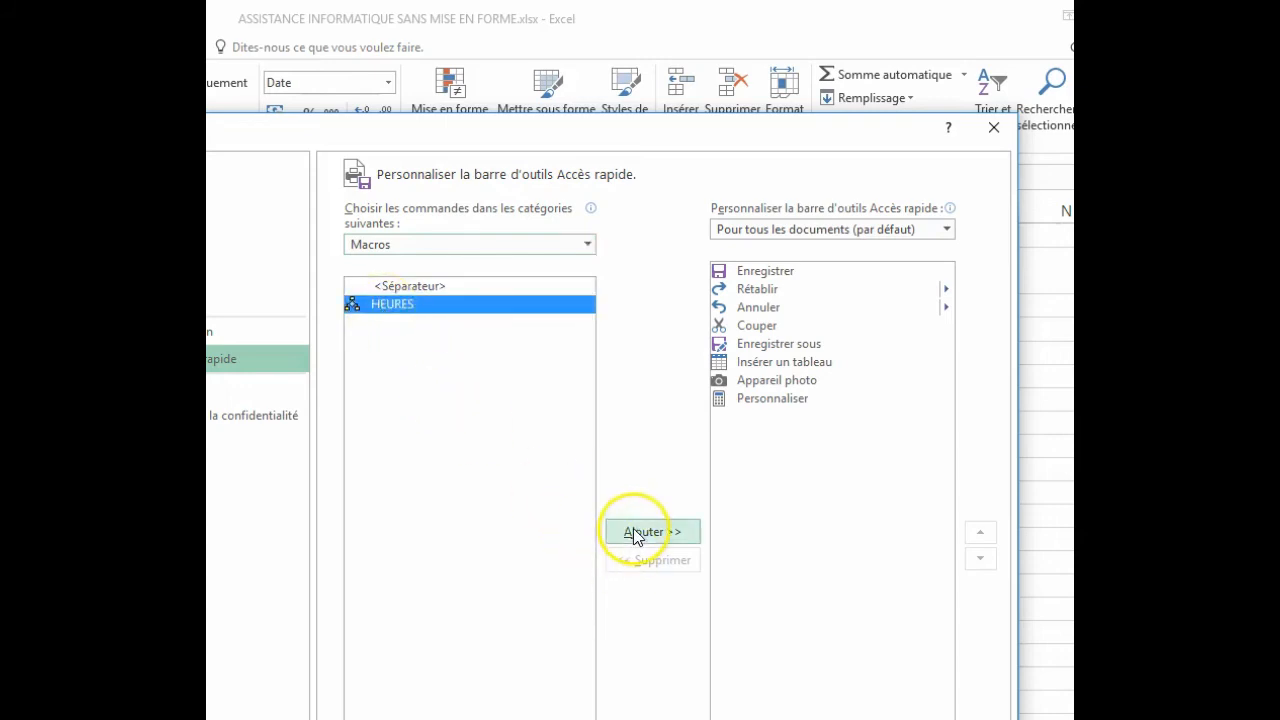
click(628, 532)
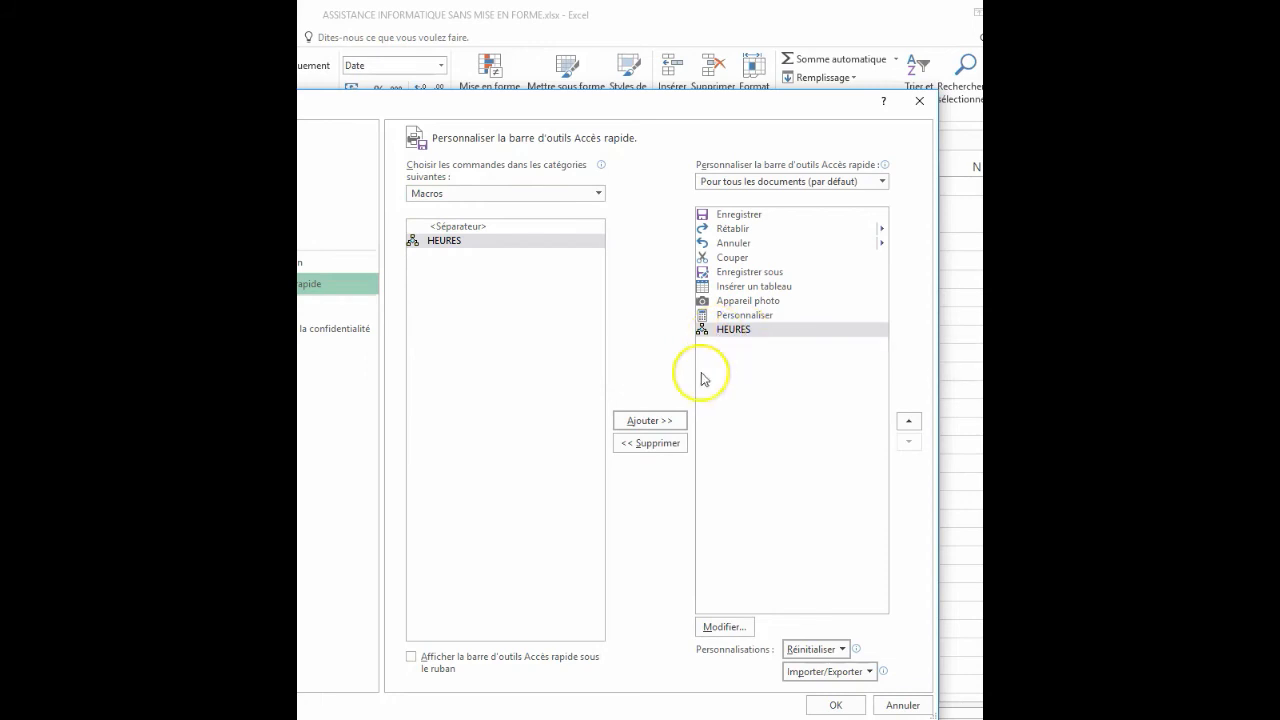
- Change the HEURES macro button's symbol to the microphone and apply the Quick Access Toolbar customization
click(724, 627)
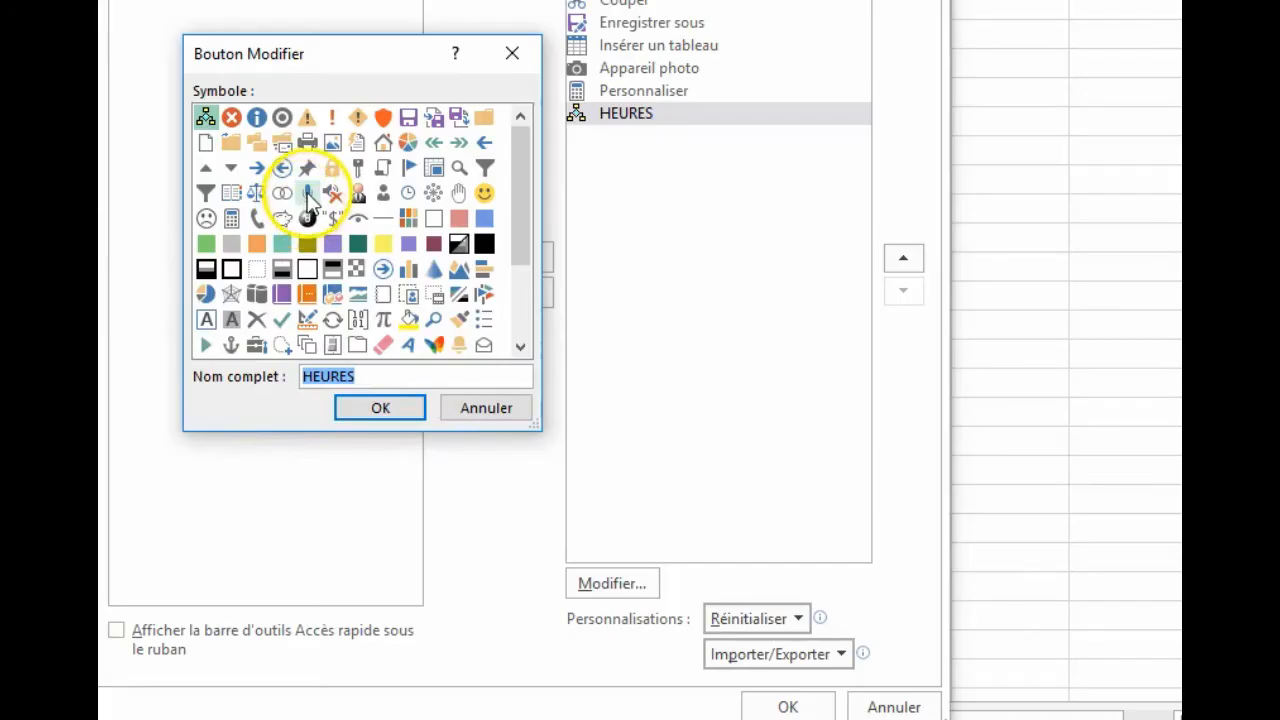
click(303, 191)
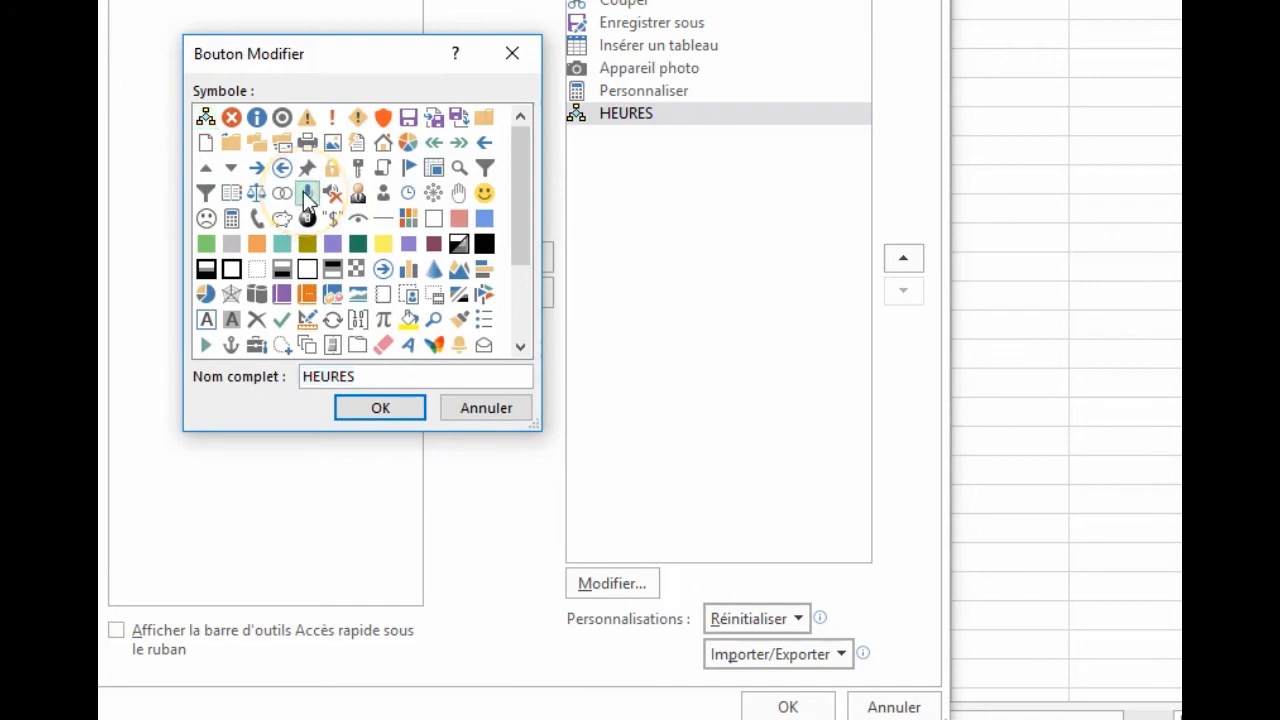
click(372, 406)
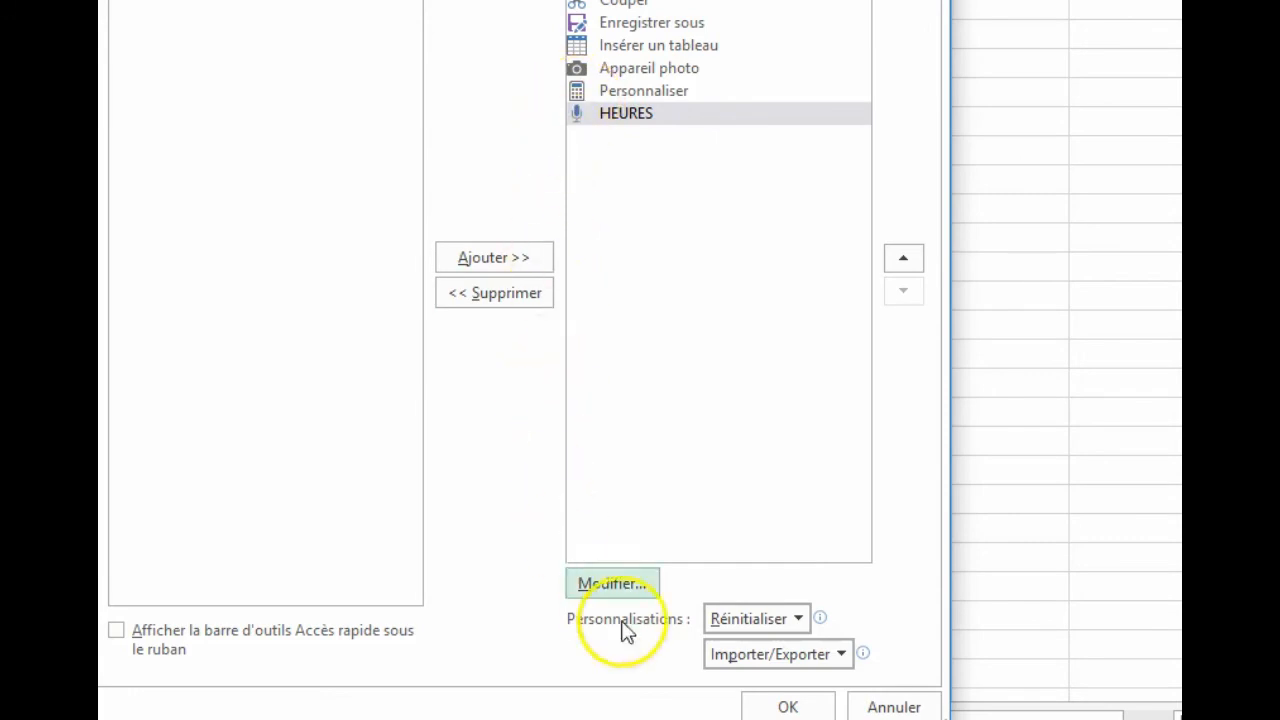
click(780, 705)
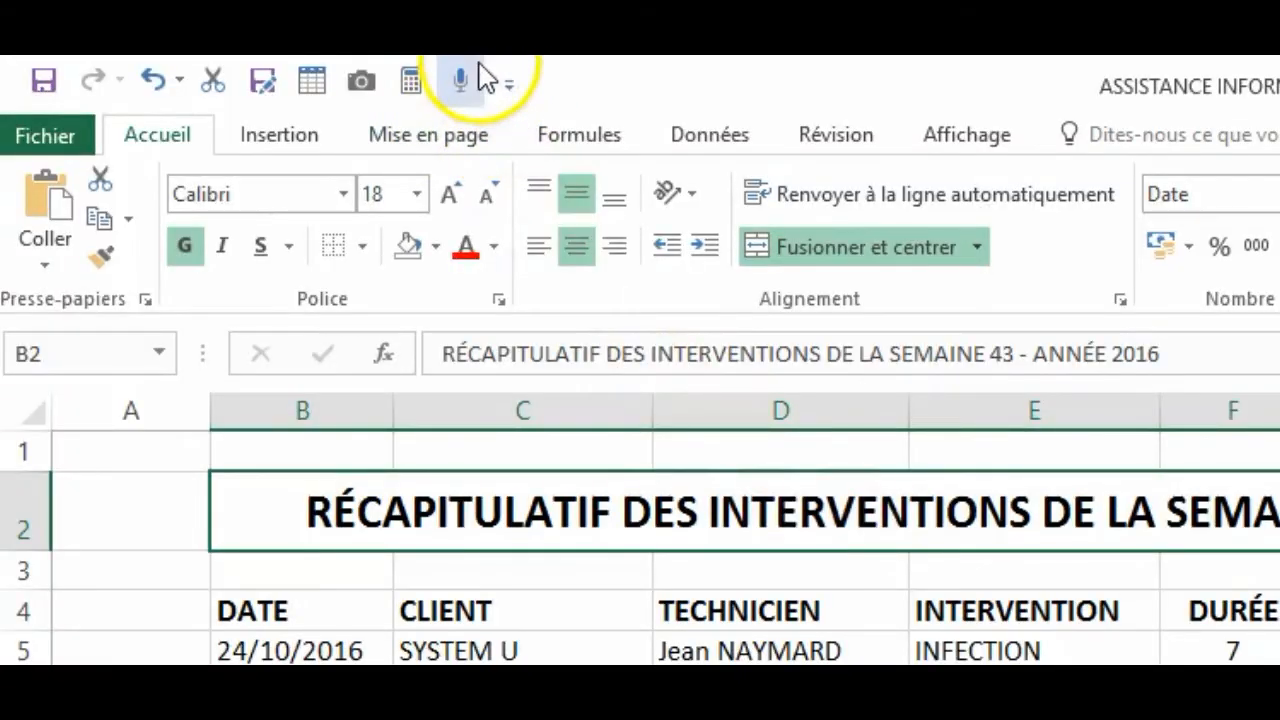
- Apply the HEURES macro to the DURÉE values in rows 5 to 25 from its Quick Access Toolbar shortcut, then deselect them
click(460, 80)
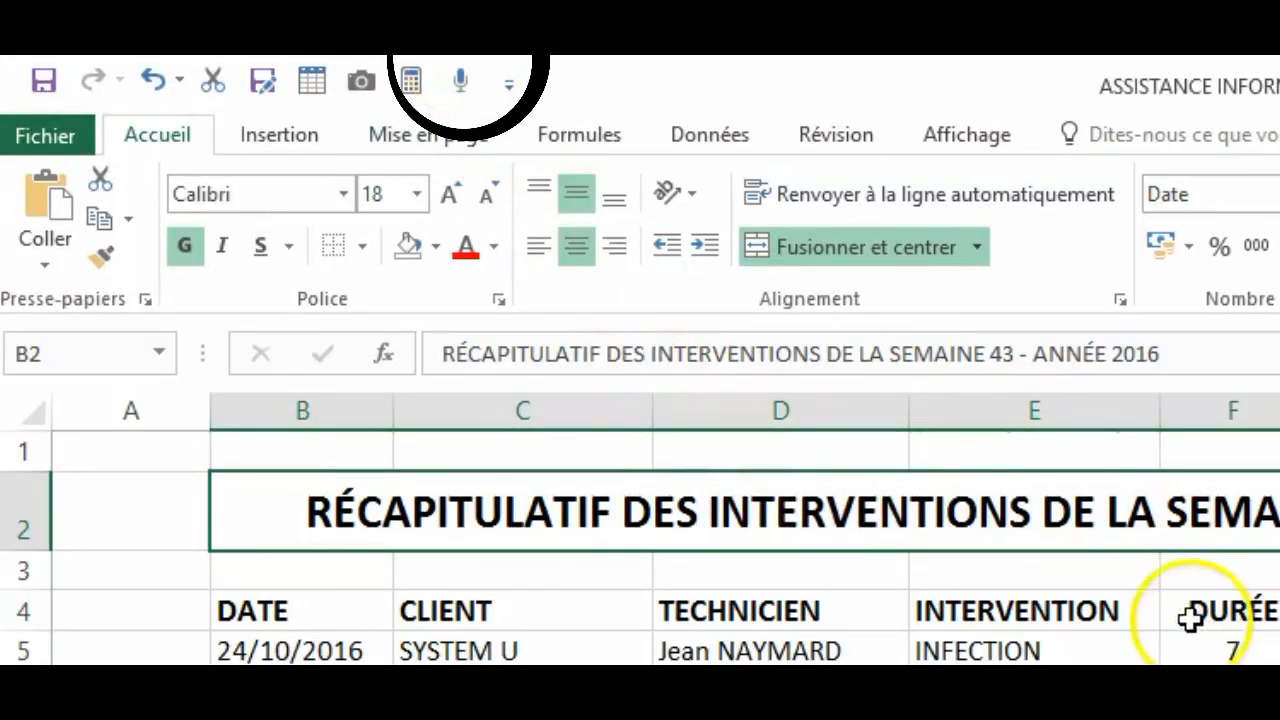
drag(1229, 649, 1196, 719)
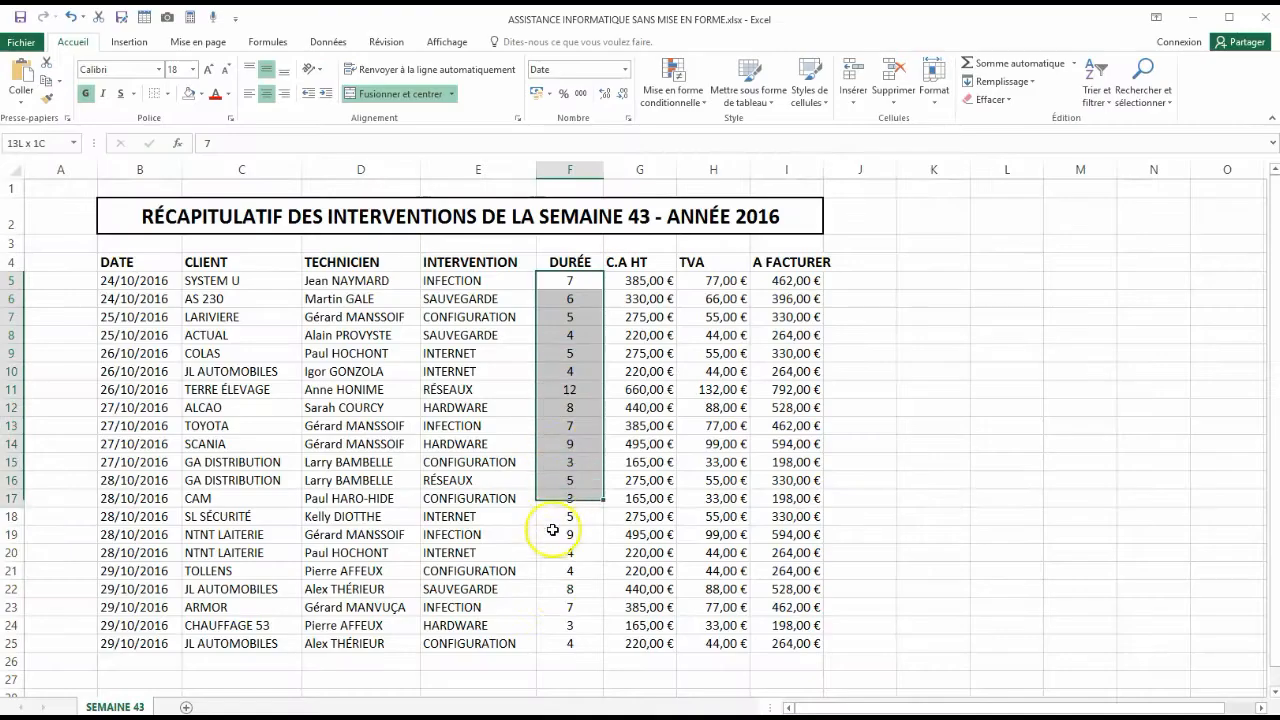
drag(552, 530, 560, 642)
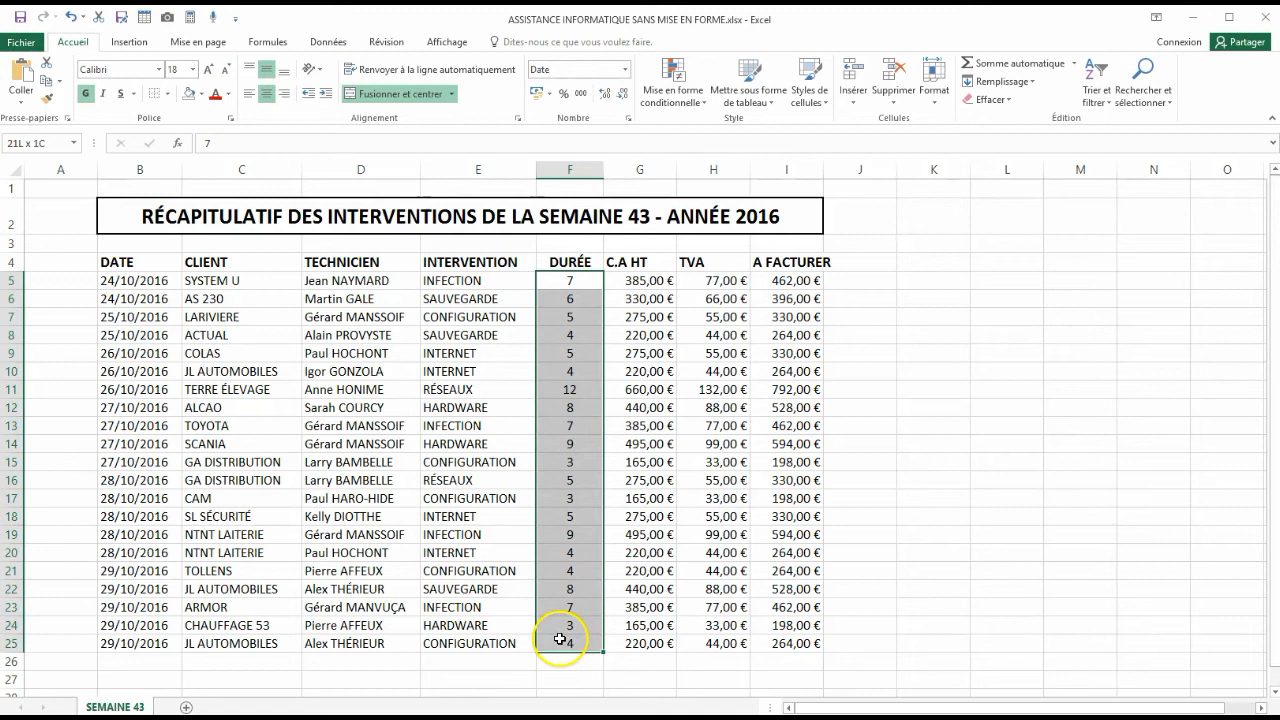
click(214, 18)
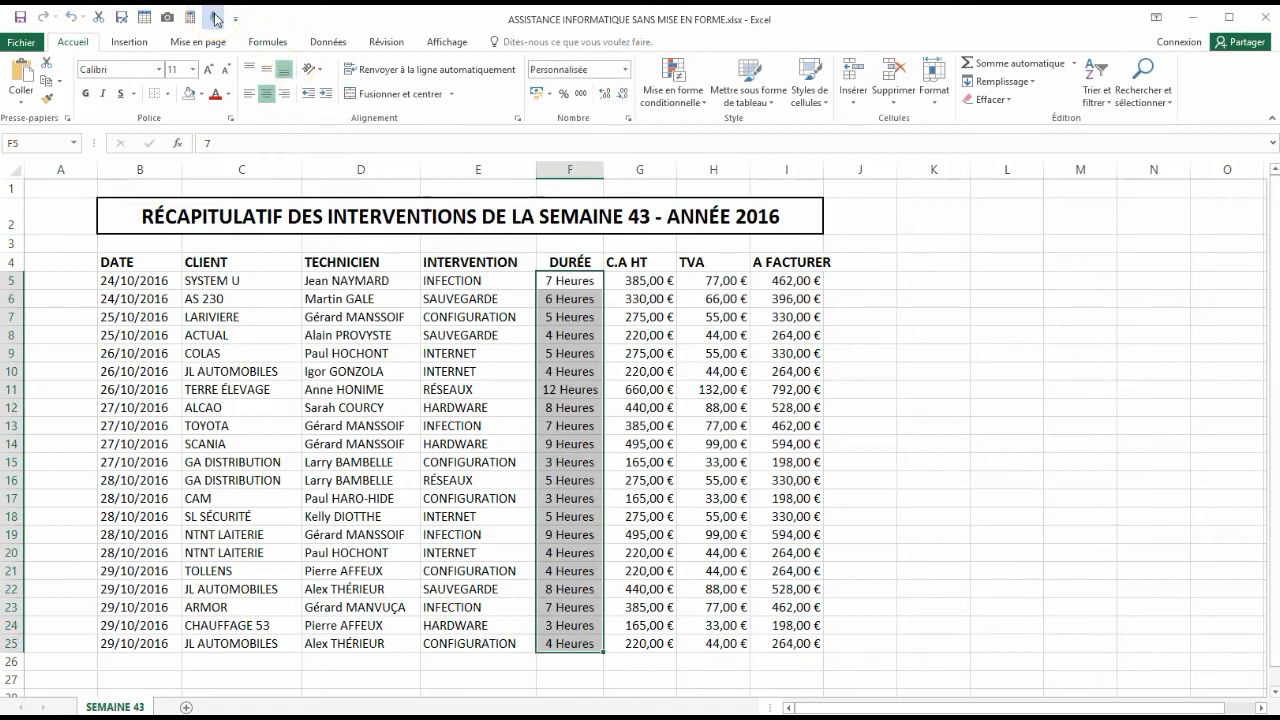
click(1031, 240)
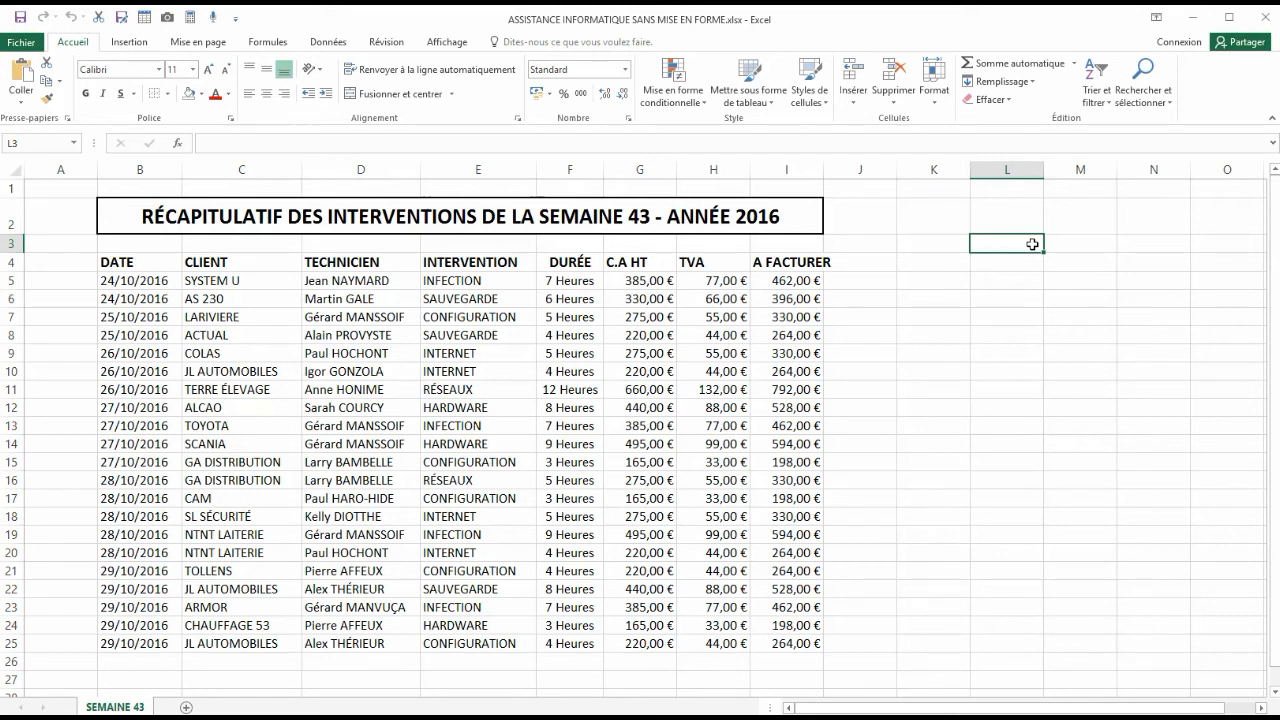
click(313, 215)
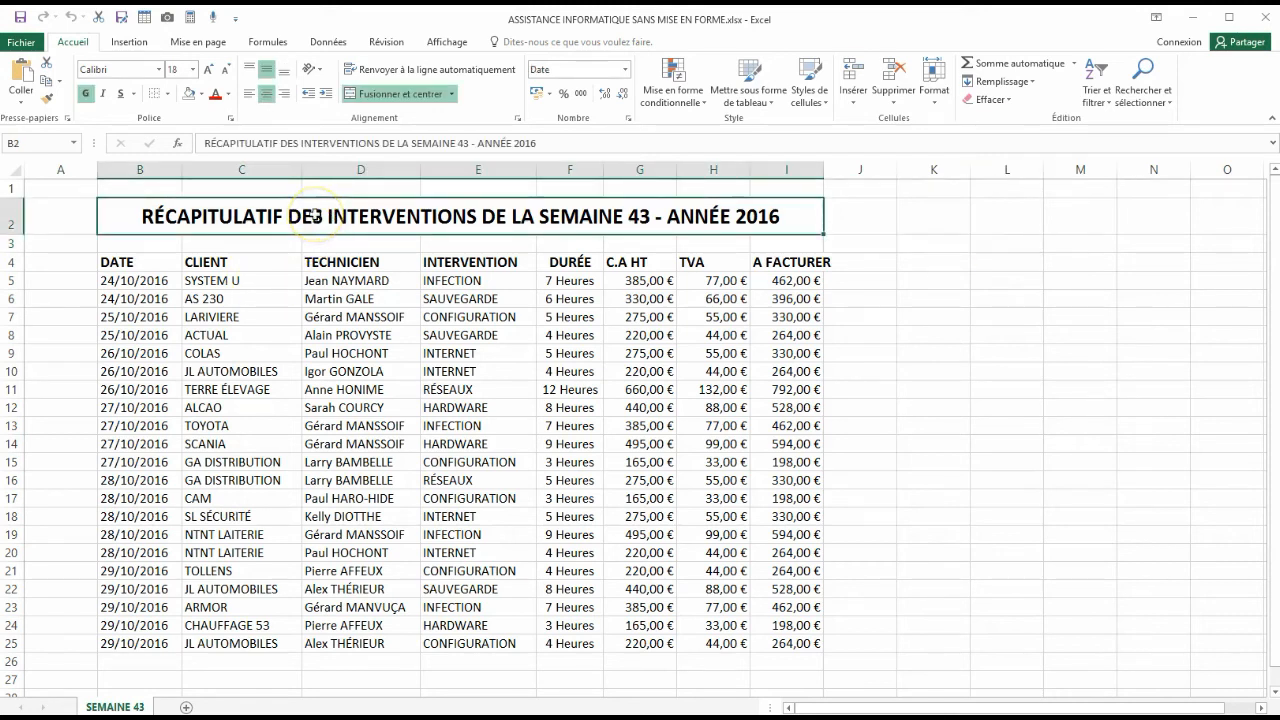